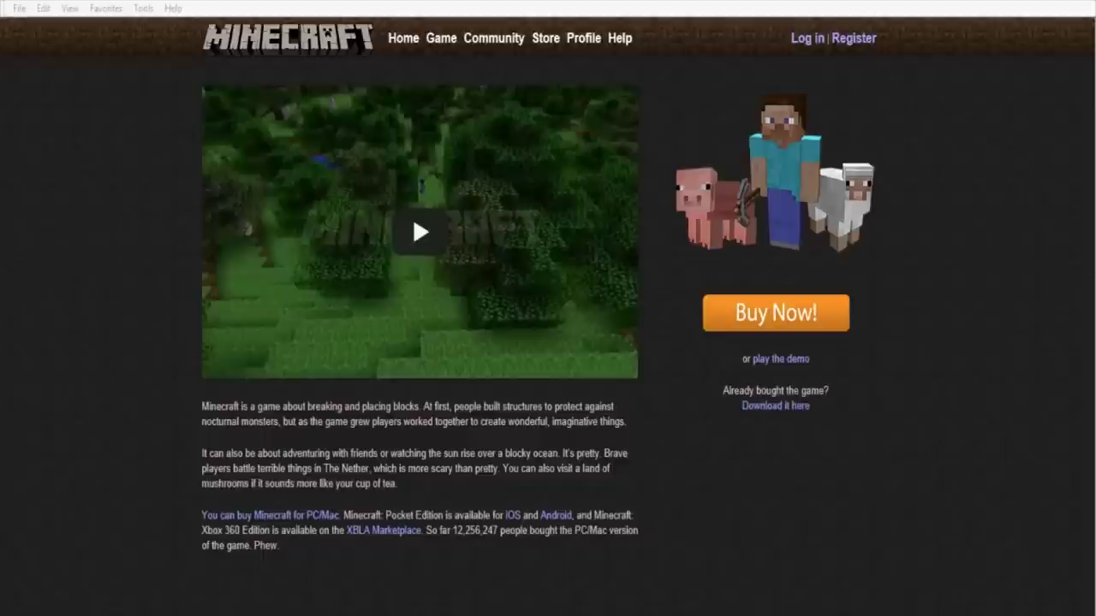
Step: Open the Minecraft 1.6.4 post from Minecraft.net's update news
click(413, 126)
scroll(413, 126, down, 3)
scroll(413, 217, up, 3)
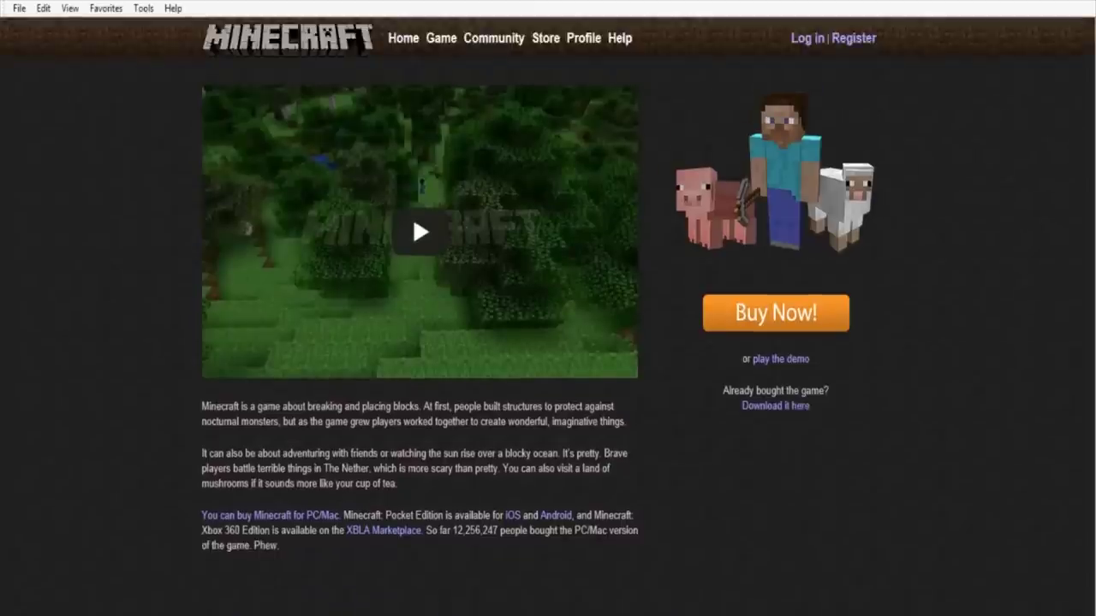
scroll(413, 217, down, 4)
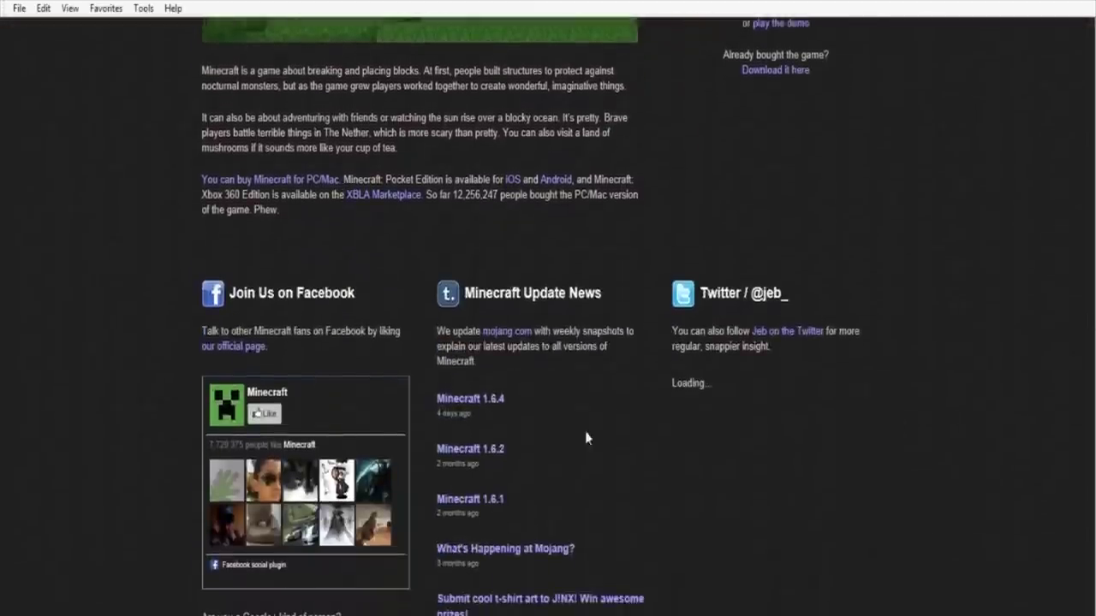
click(468, 404)
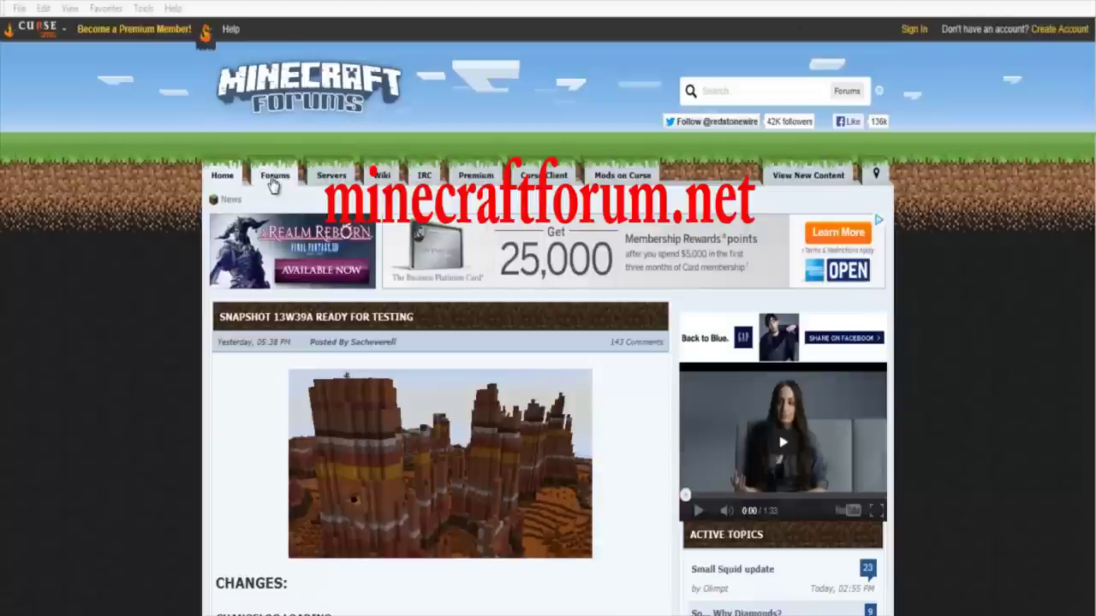
Step: Open the Minecraft Mods subforum under Mapping and Modding from the forum index
click(273, 183)
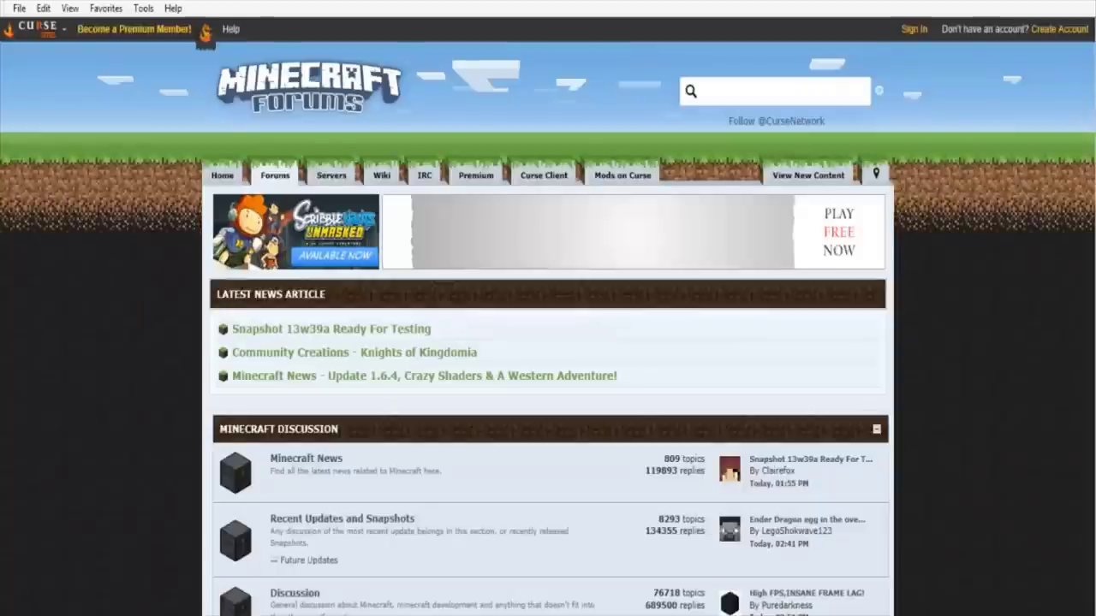
drag(1092, 92, 1092, 142)
scroll(240, 347, down, 1)
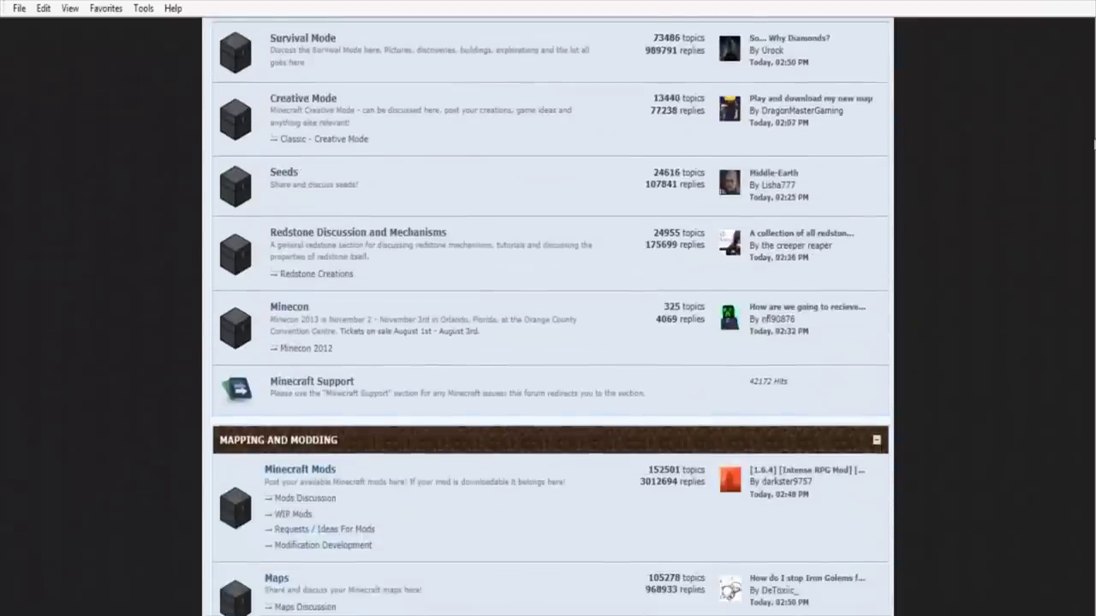
click(304, 465)
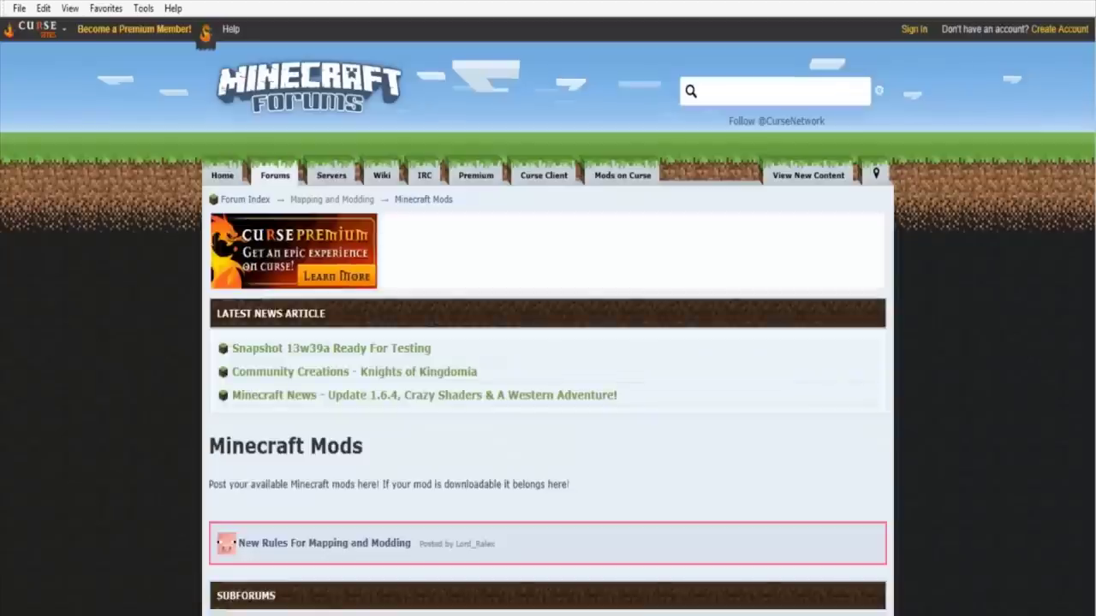
Step: Browse the Minecraft Mods topic list, including threads like Flan's Mod and Flintlock Weapons Mod
scroll(548, 342, down, 3)
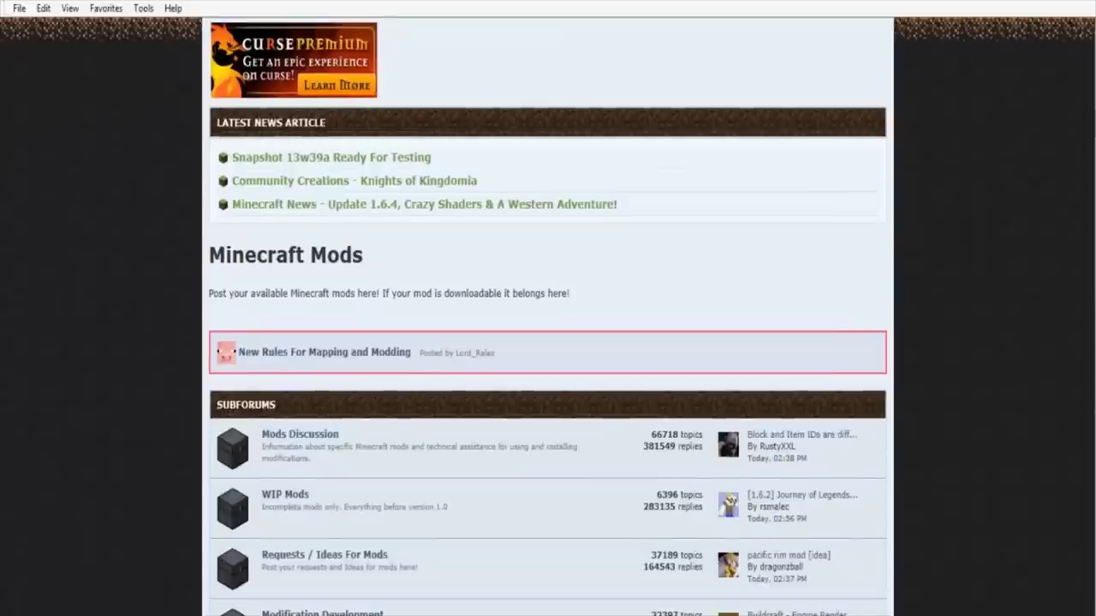
scroll(548, 343, down, 15)
scroll(548, 342, up, 8)
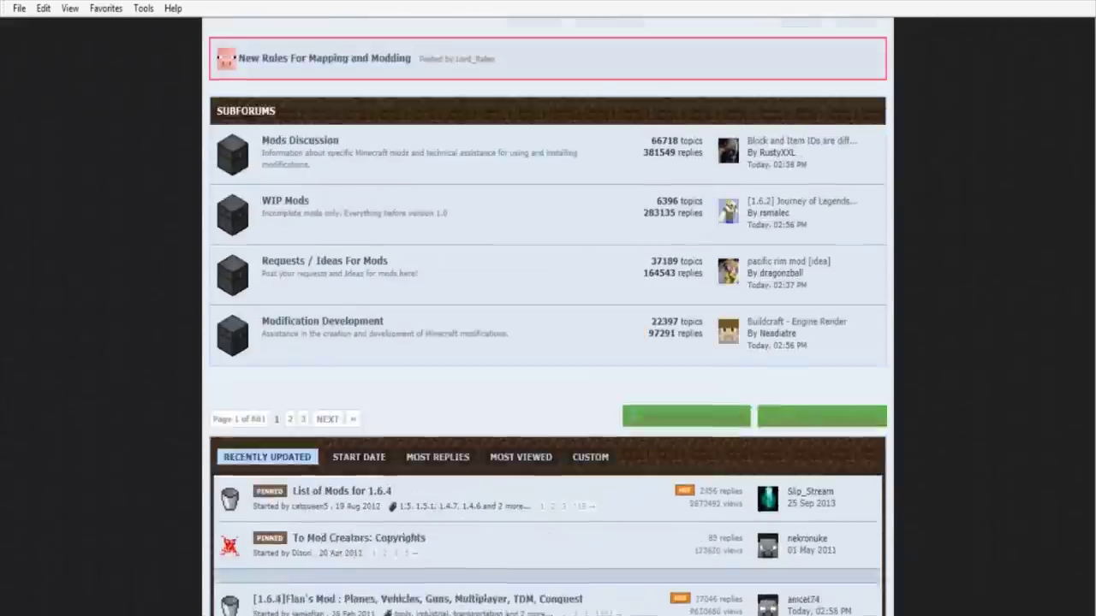
scroll(548, 343, down, 5)
scroll(392, 141, down, 3)
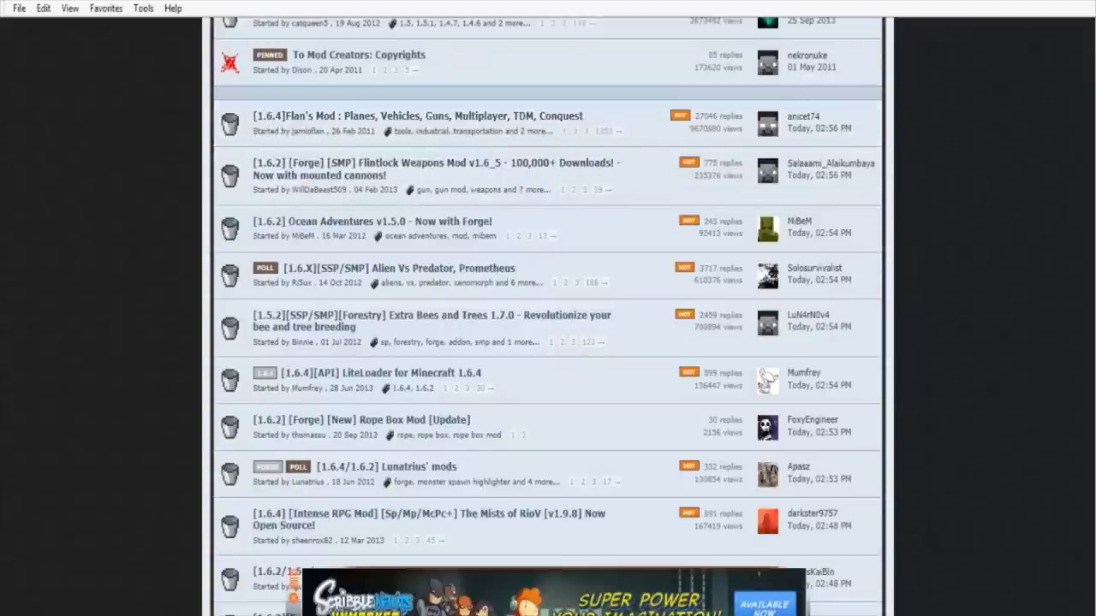
scroll(548, 308, up, 15)
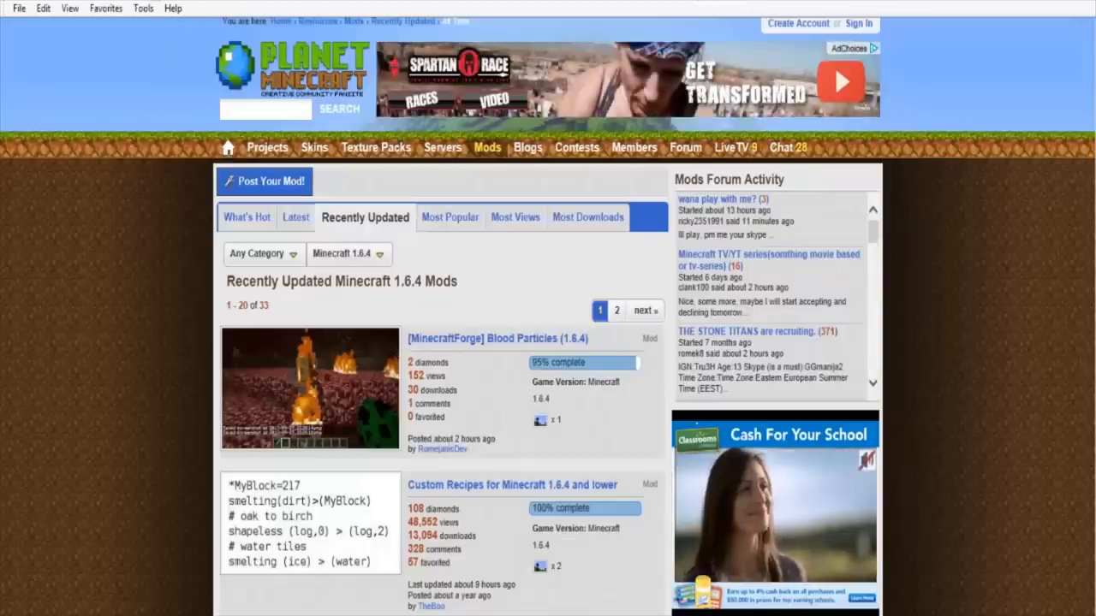
Step: Filter Planet Minecraft's mods to Minecraft 1.6.4, browse the list, then go to 5minecraft.net
click(488, 150)
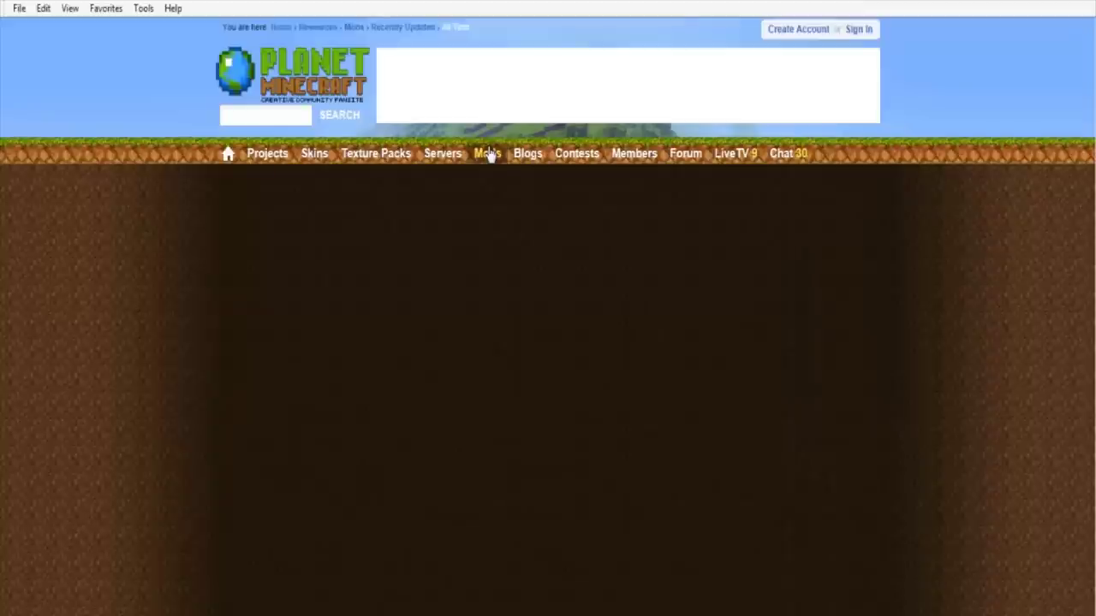
click(379, 262)
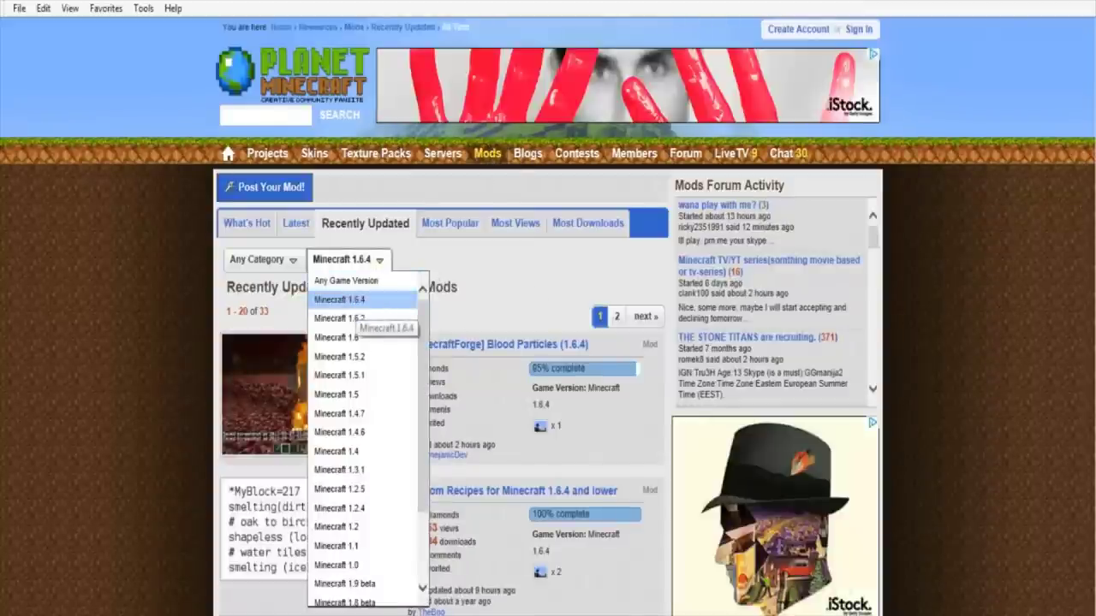
click(351, 304)
scroll(351, 304, down, 4)
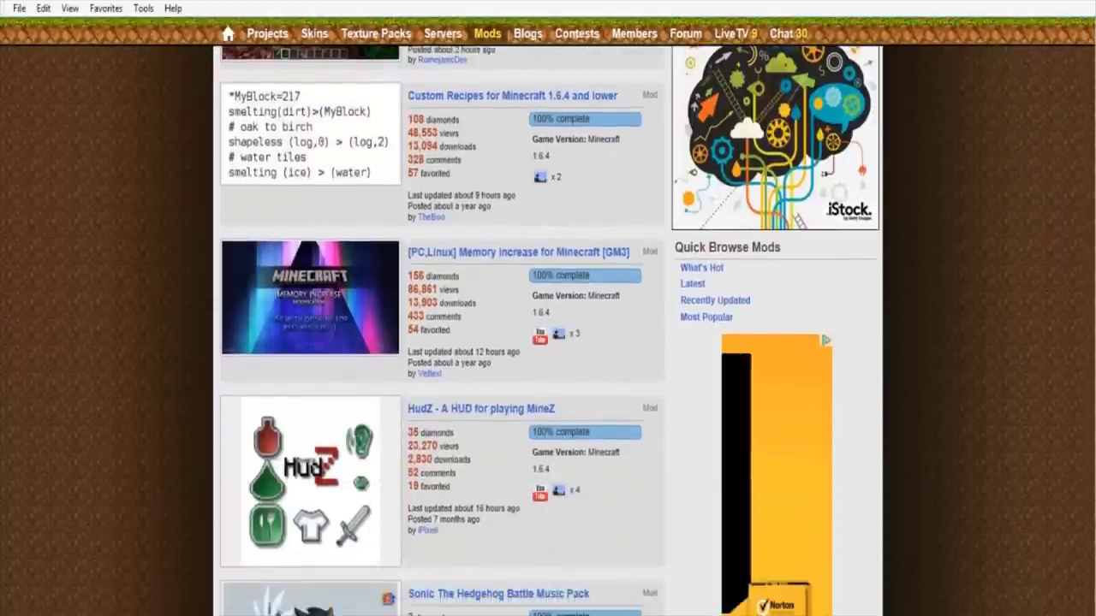
scroll(548, 343, up, 5)
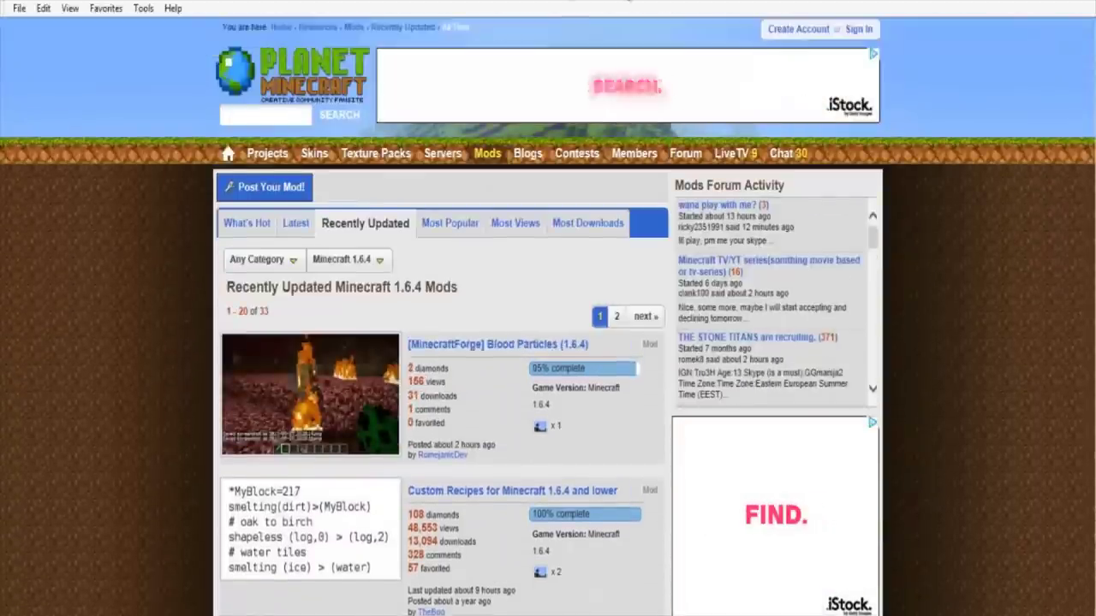
click(630, 2)
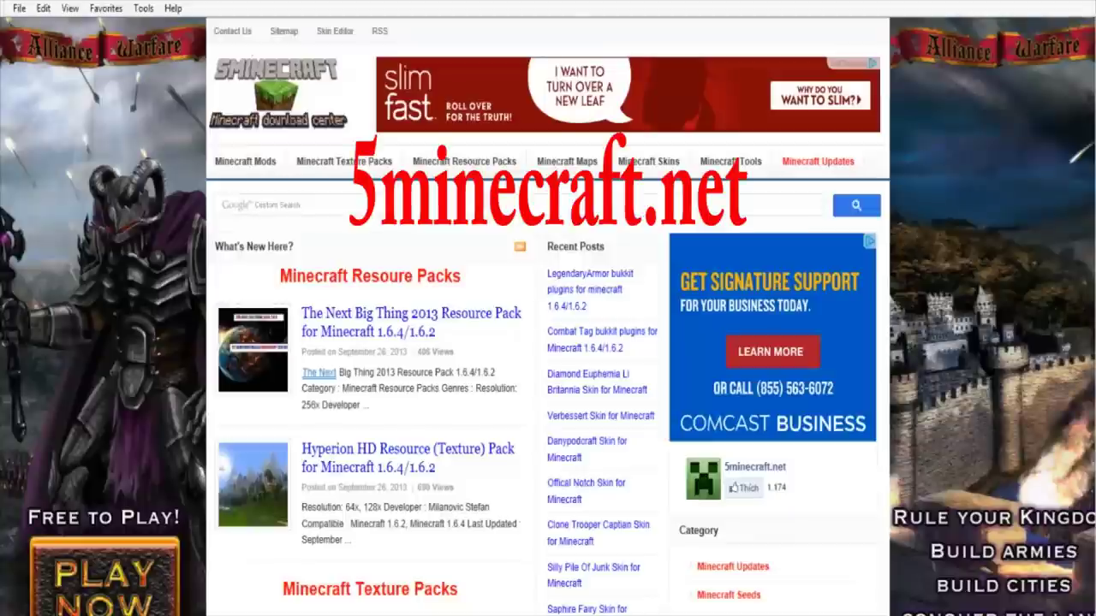
Step: Open 5minecraft.net's Minecraft 1.6.4 Mods listing and scroll down to the Basic Guns Mod entry
scroll(548, 343, down, 1)
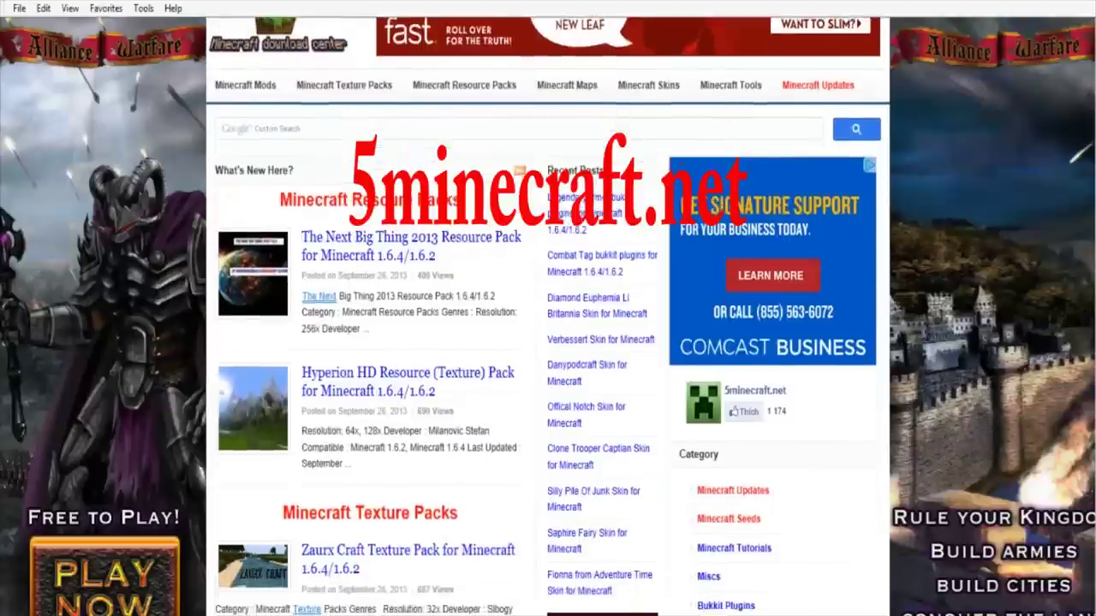
scroll(548, 342, down, 5)
scroll(693, 152, down, 2)
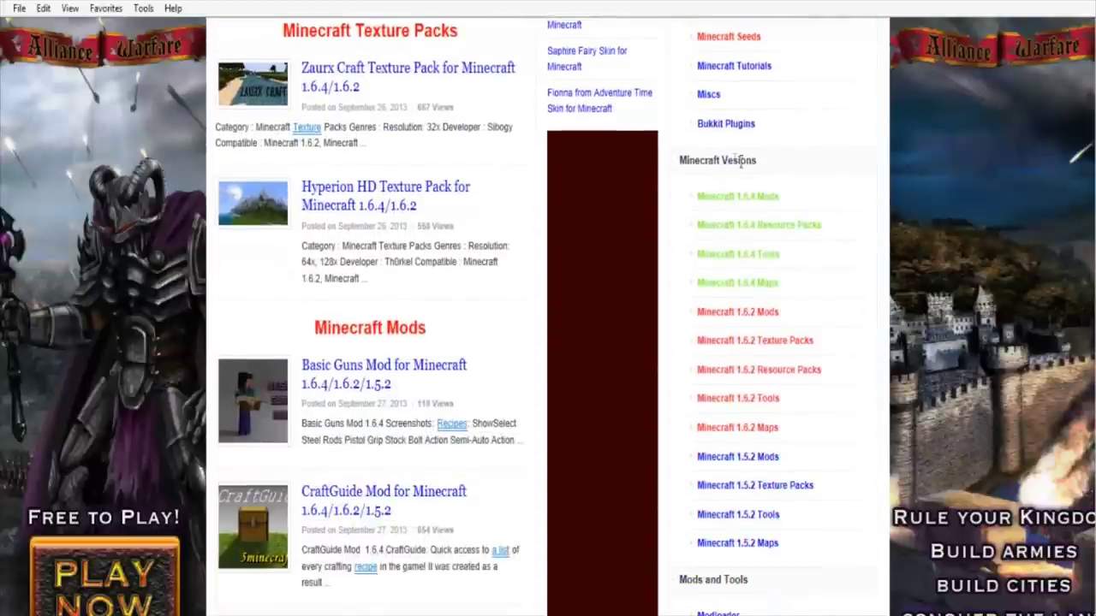
click(725, 205)
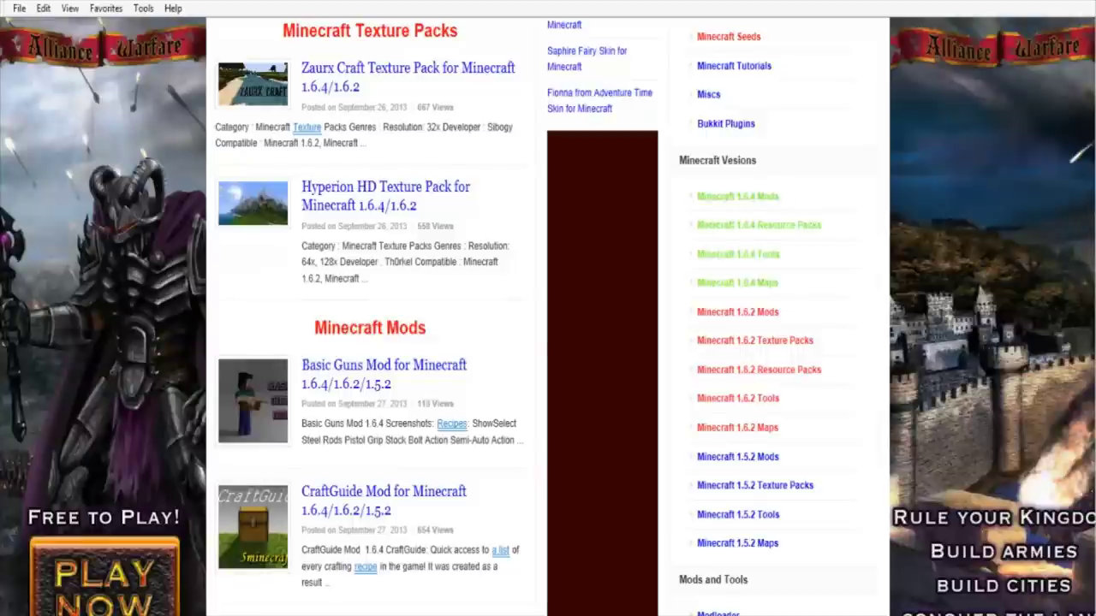
scroll(548, 315, down, 2)
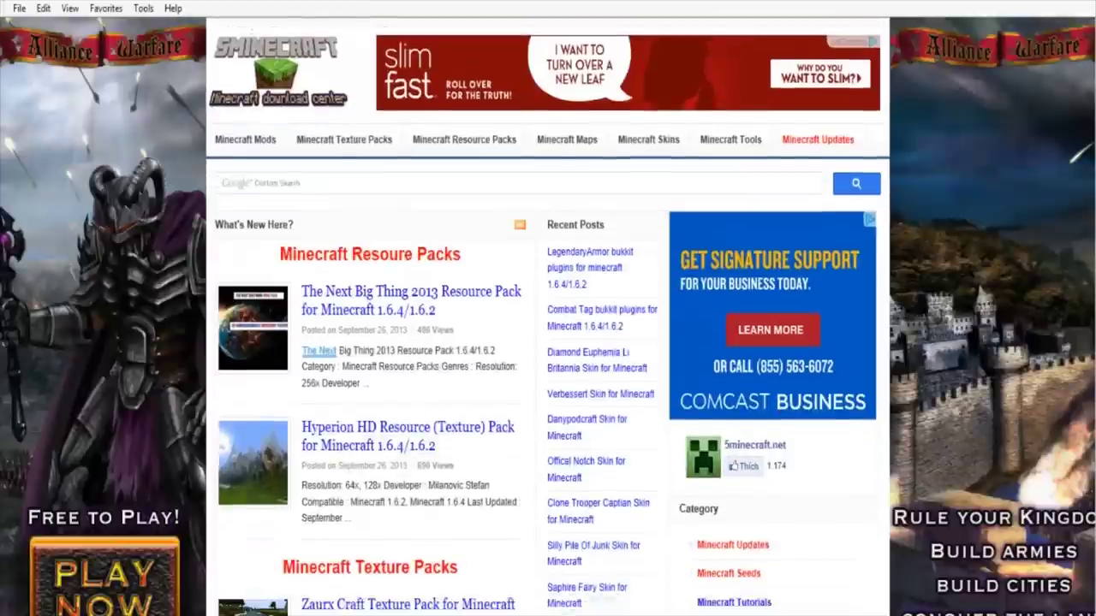
scroll(548, 315, down, 2)
scroll(548, 315, down, 2)
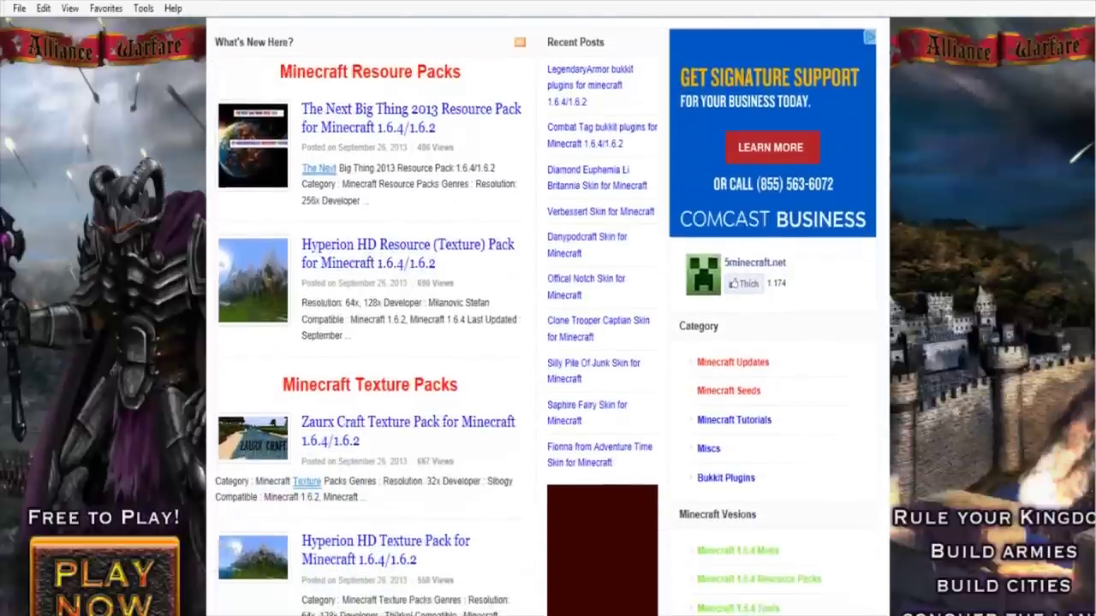
scroll(548, 315, down, 2)
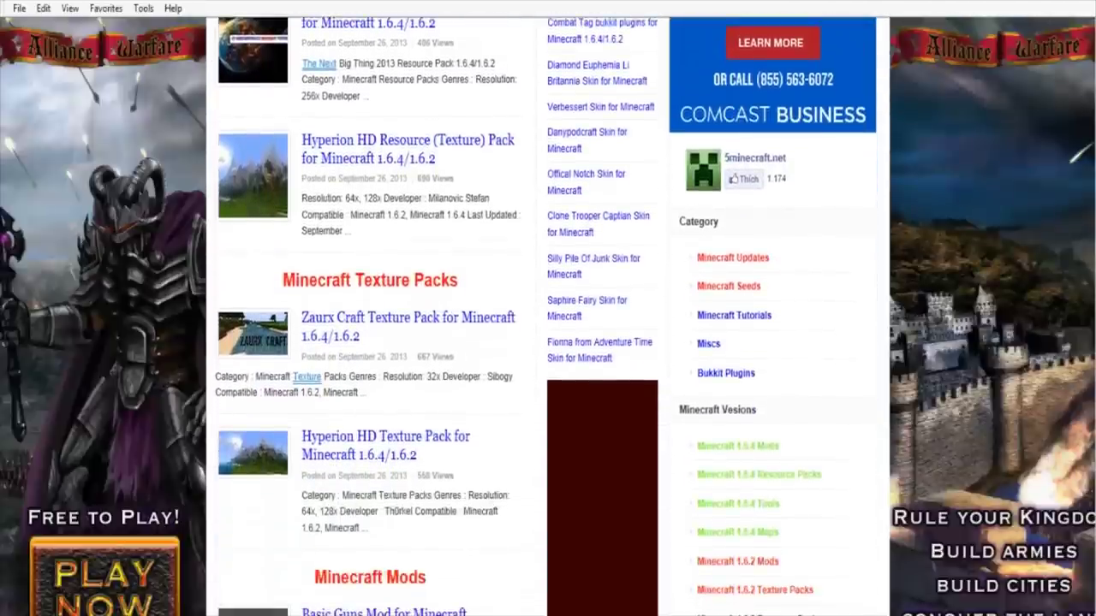
scroll(548, 315, down, 7)
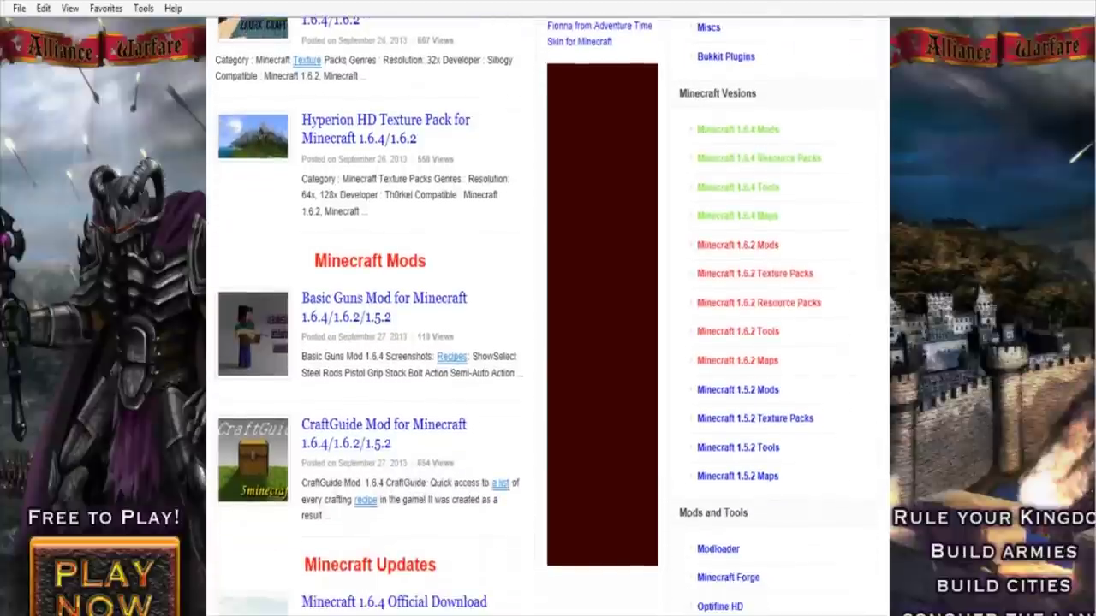
scroll(410, 272, down, 1)
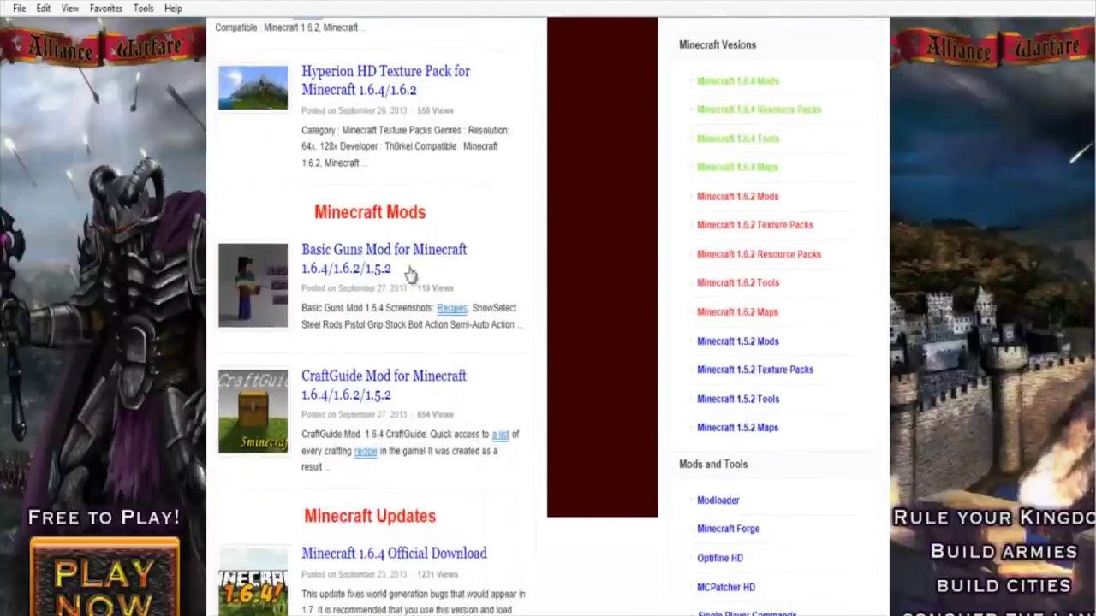
Step: Open the Basic Guns Mod post, scroll to its download links and highlight 'For 1.6.4'
click(345, 259)
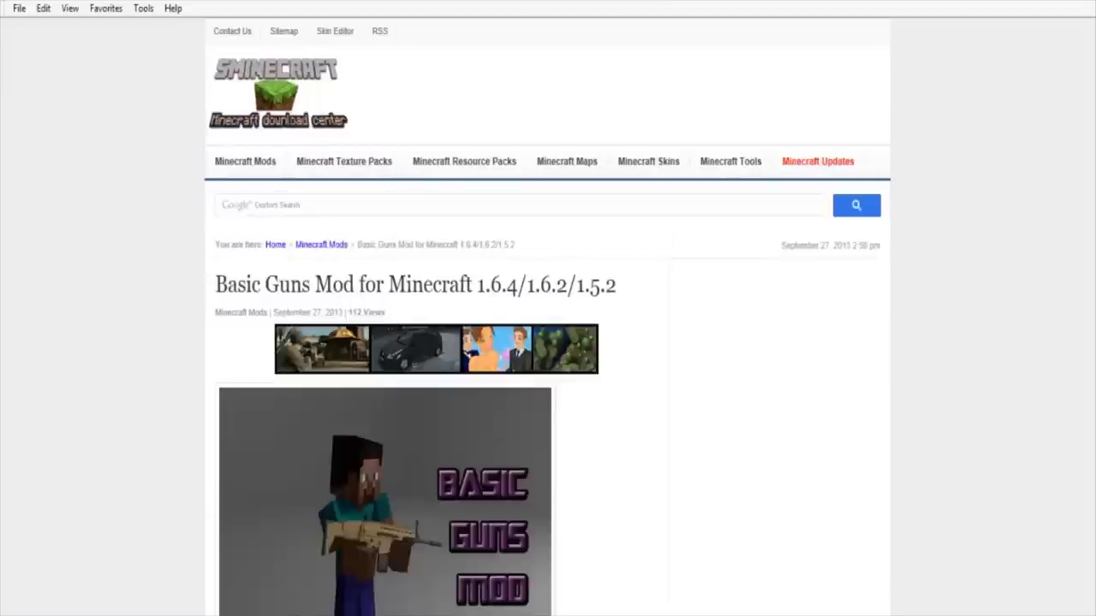
scroll(1093, 139, down, 10)
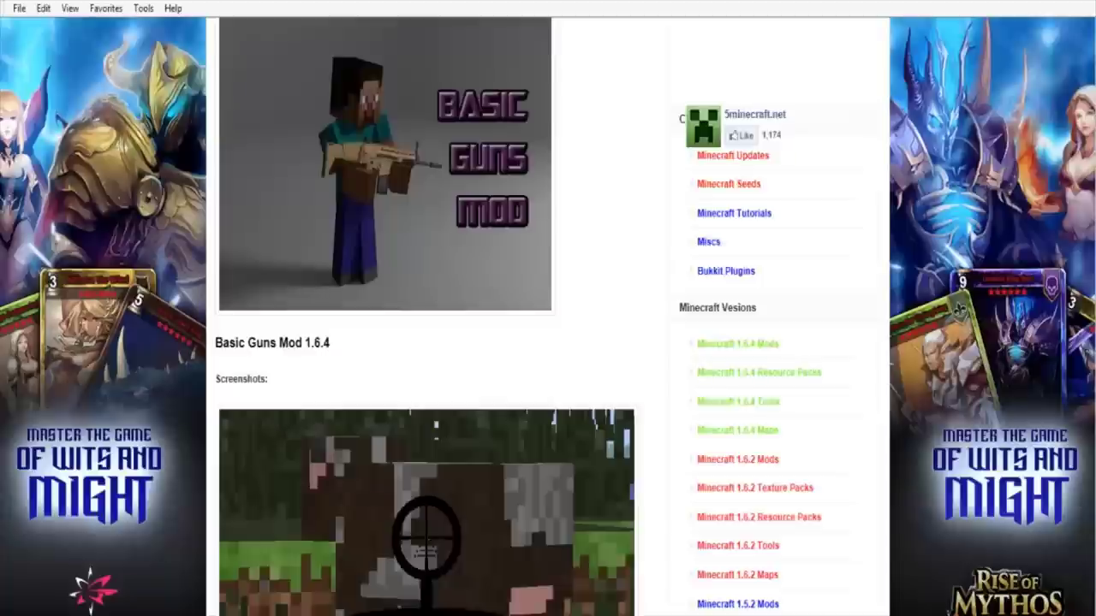
scroll(437, 317, down, 3)
scroll(437, 317, up, 8)
scroll(436, 317, down, 10)
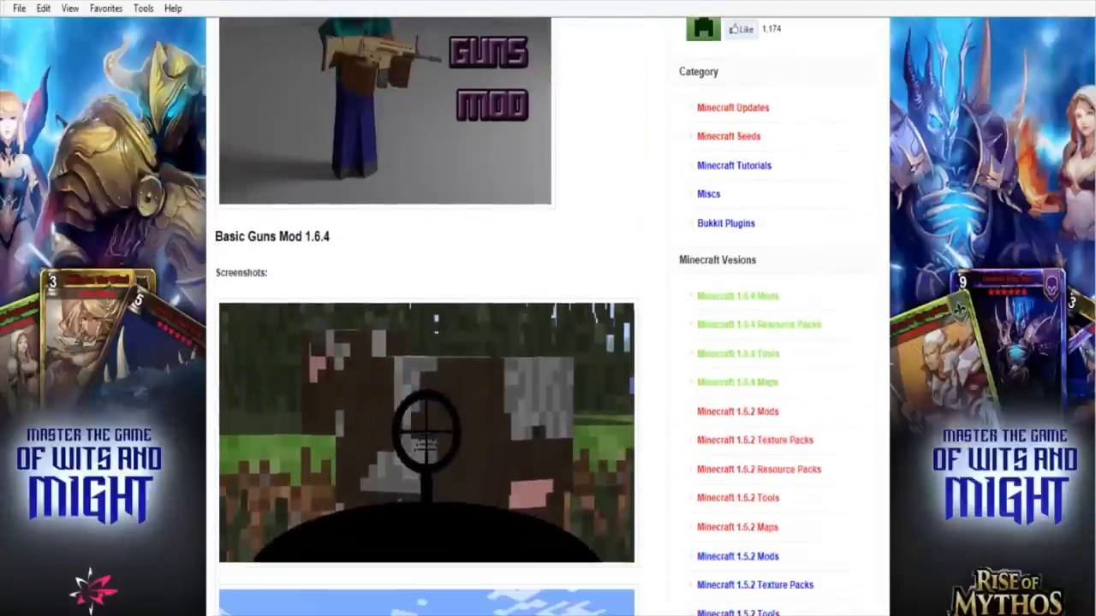
scroll(437, 316, down, 5)
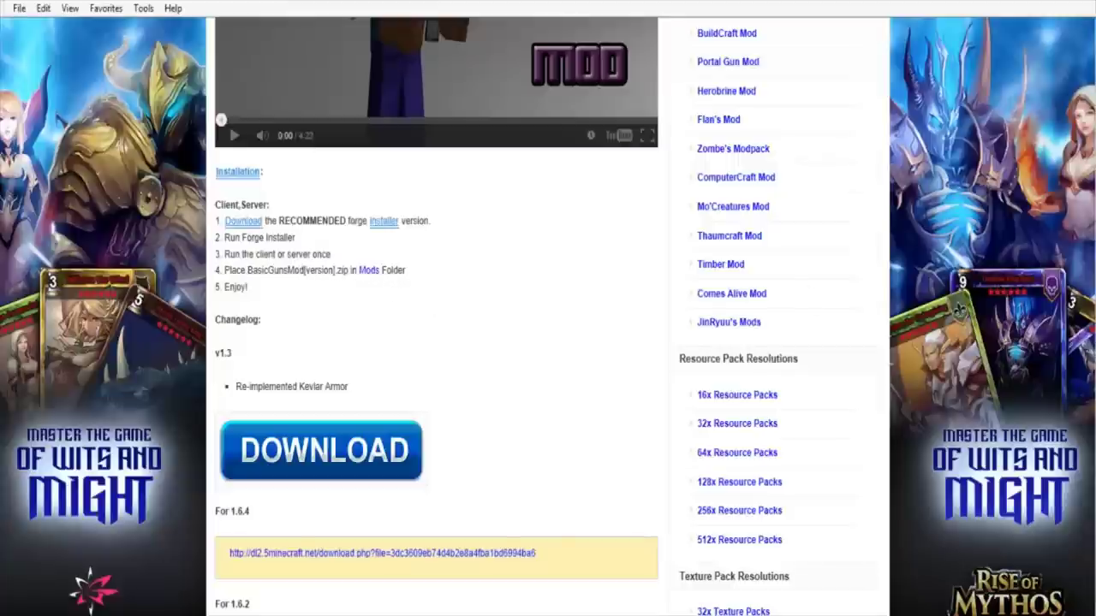
scroll(708, 346, down, 4)
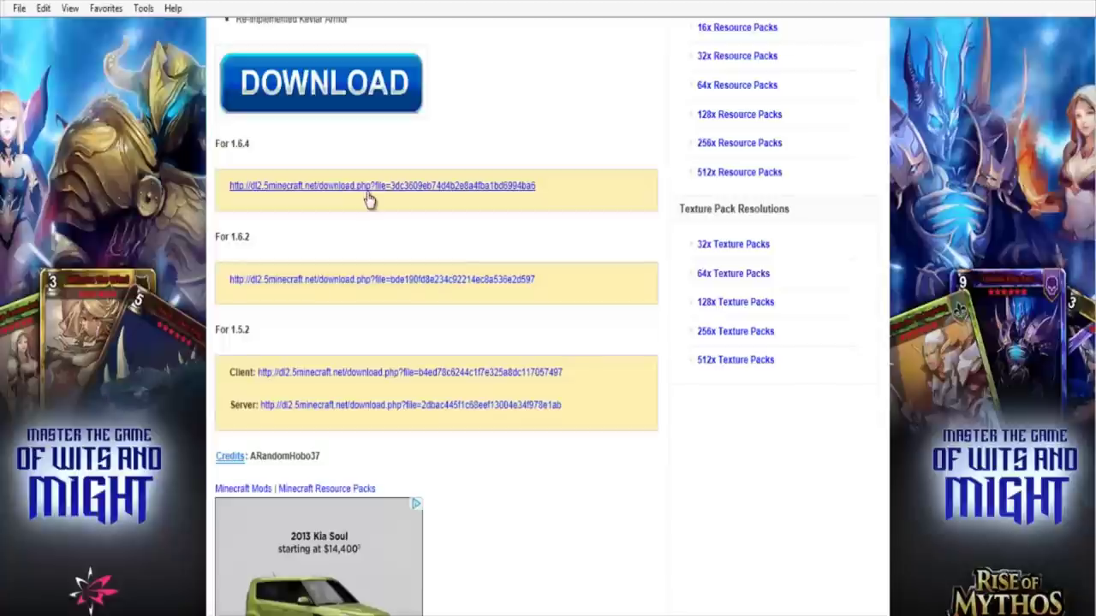
drag(215, 145, 251, 146)
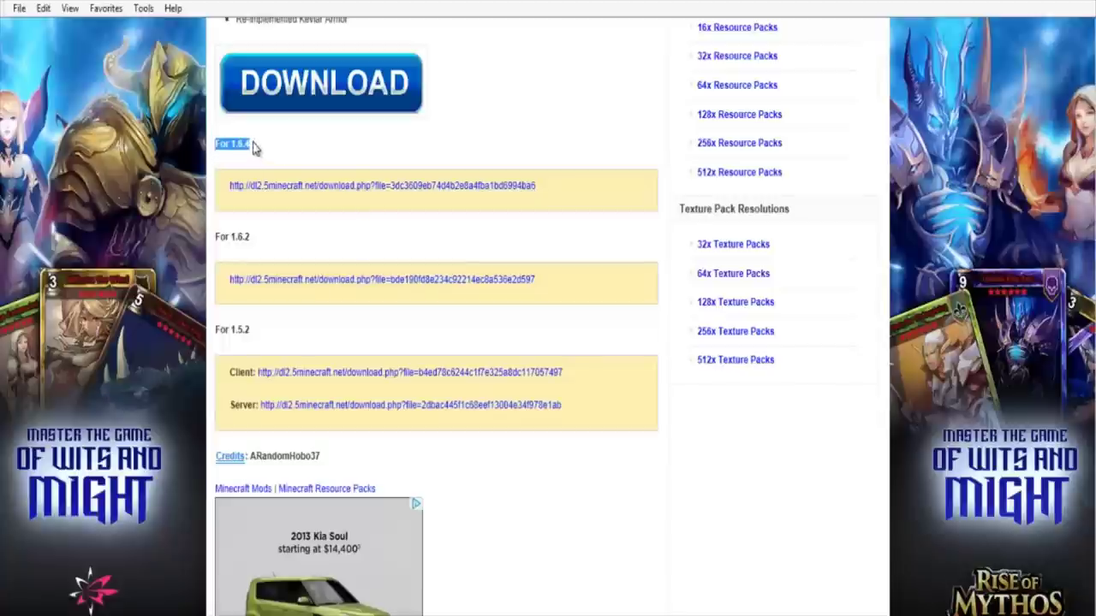
Step: Download BasicGunsMod 1.6.4 v1.3.zip through the 1.6.4 download link
click(416, 190)
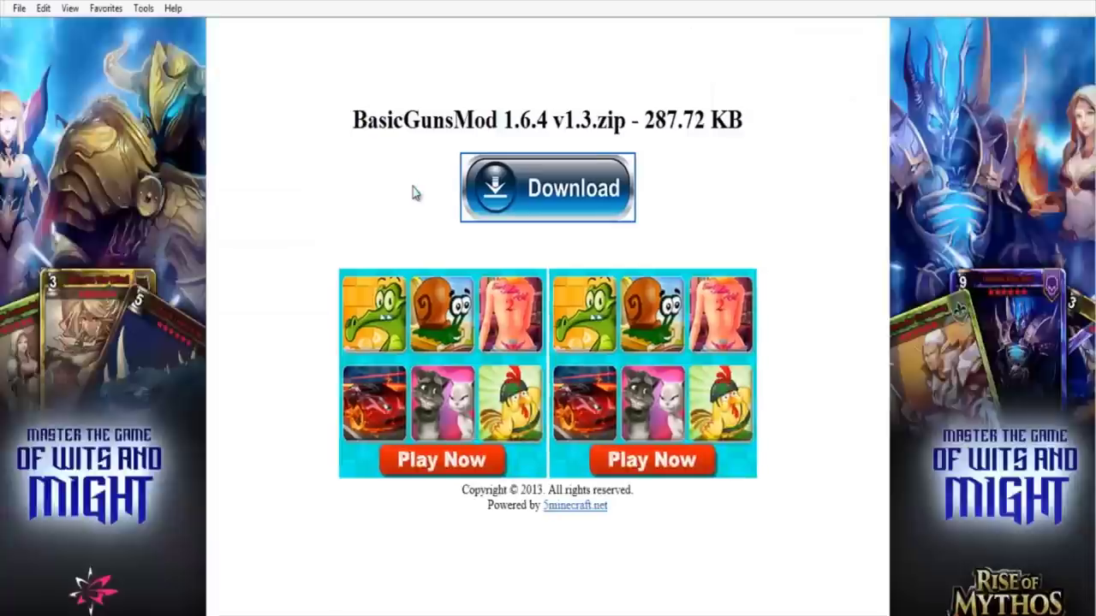
click(554, 197)
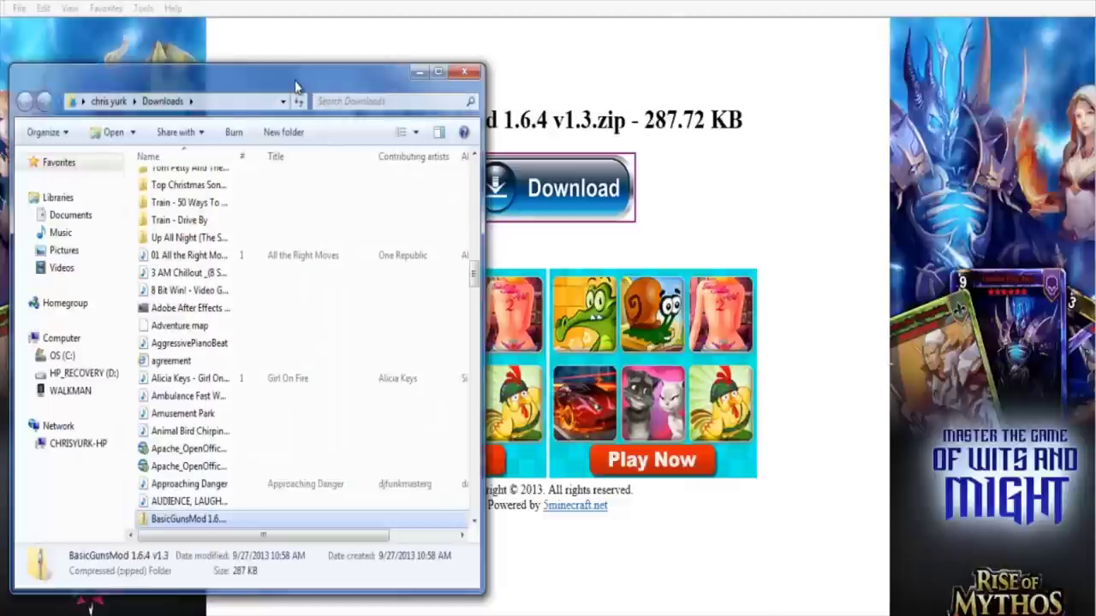
Step: Move the Downloads window to the right side of the screen and bring up the Start menu
drag(305, 93, 946, 47)
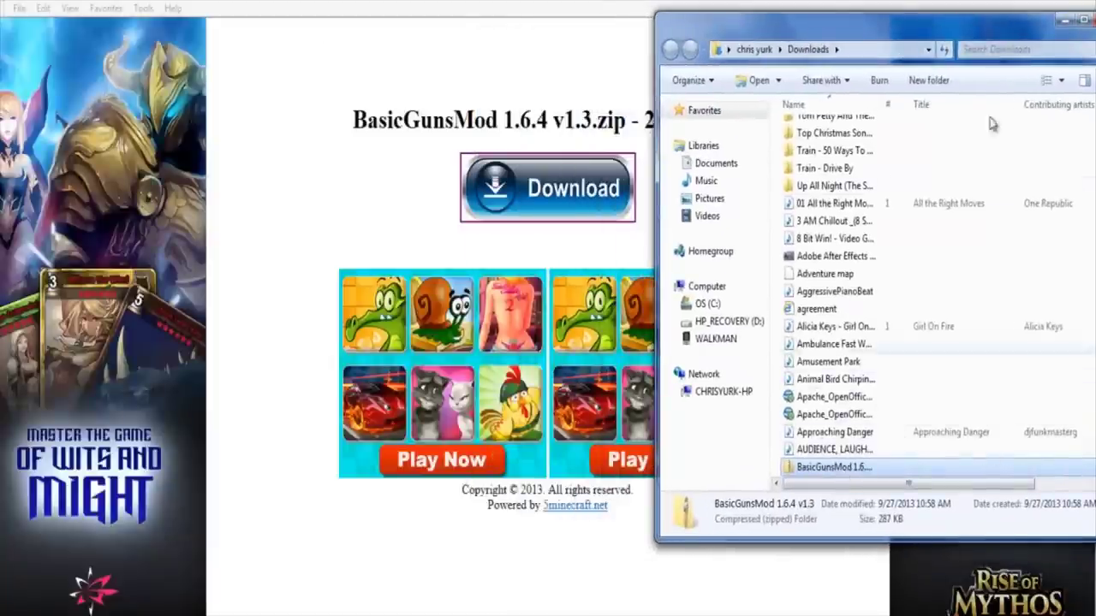
mouse_move(933, 34)
mouse_down()
mouse_move(794, 2)
mouse_move(699, 2)
mouse_move(979, 17)
mouse_move(911, 12)
mouse_move(924, 16)
mouse_up()
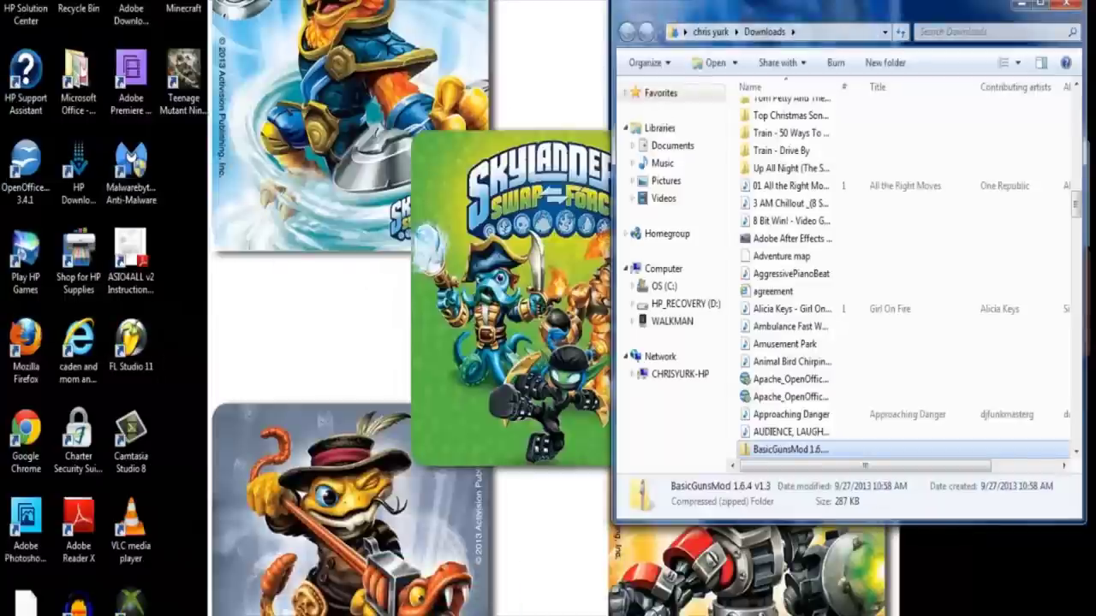
key(super)
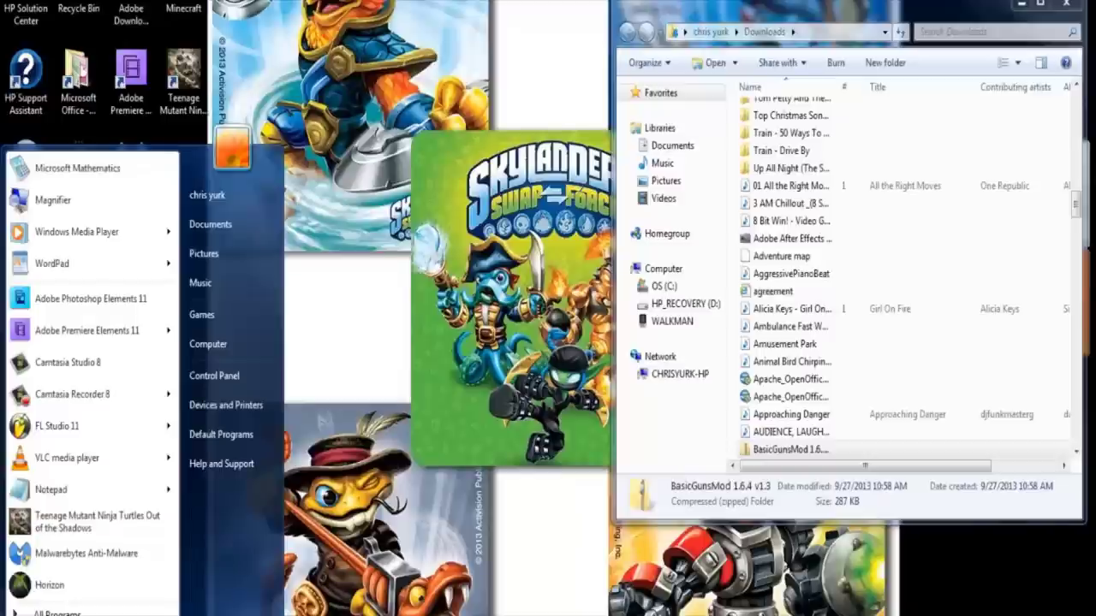
Step: Search %appdata% from the Start menu to open the AppData Roaming folder
text(%appdata%)
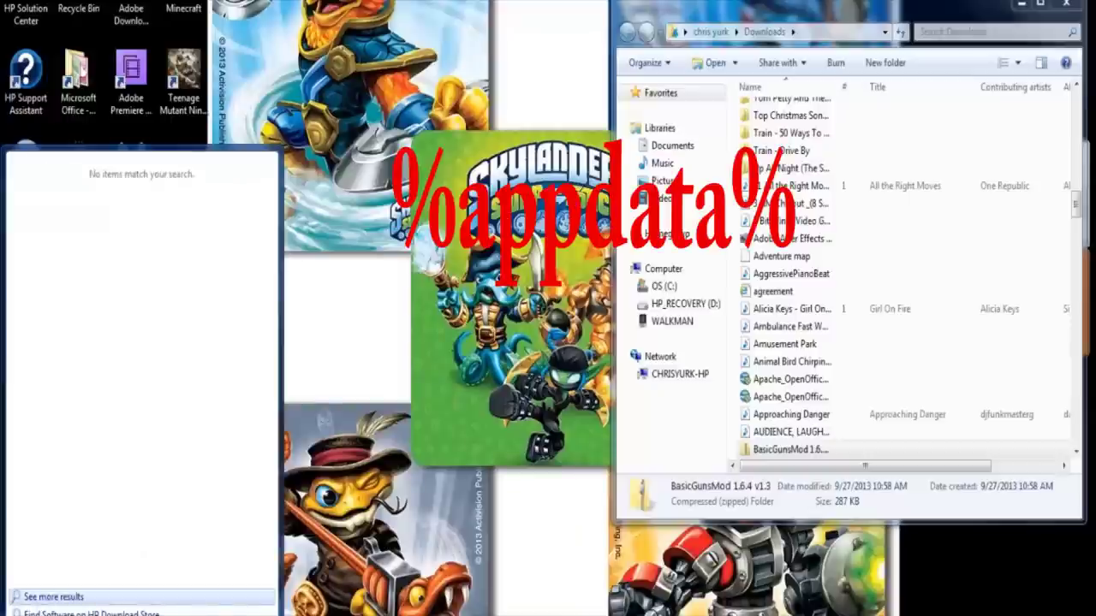
text(%)
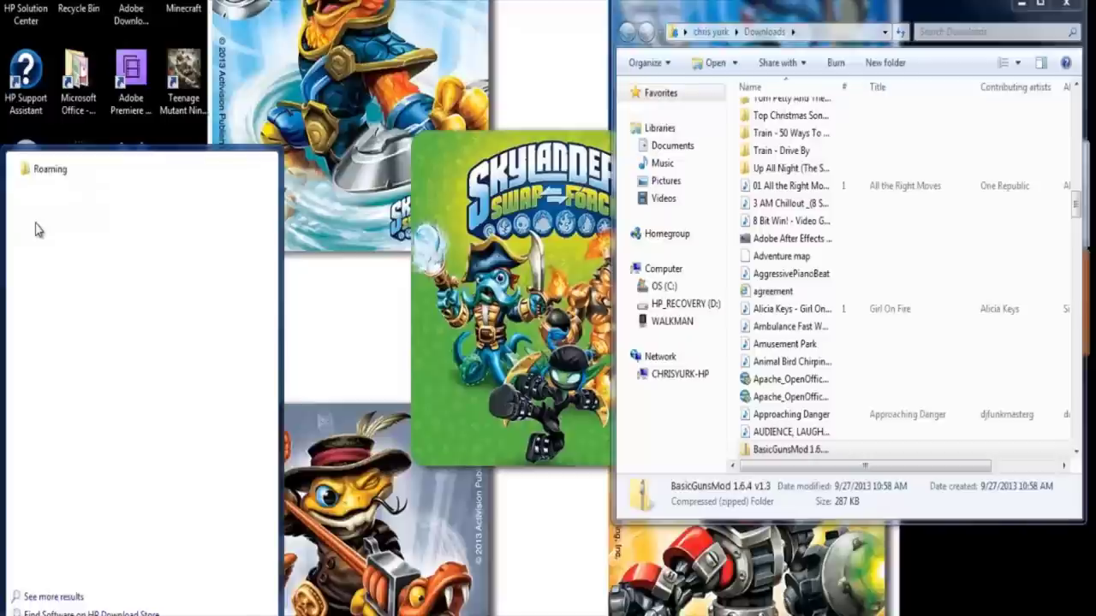
key(Return)
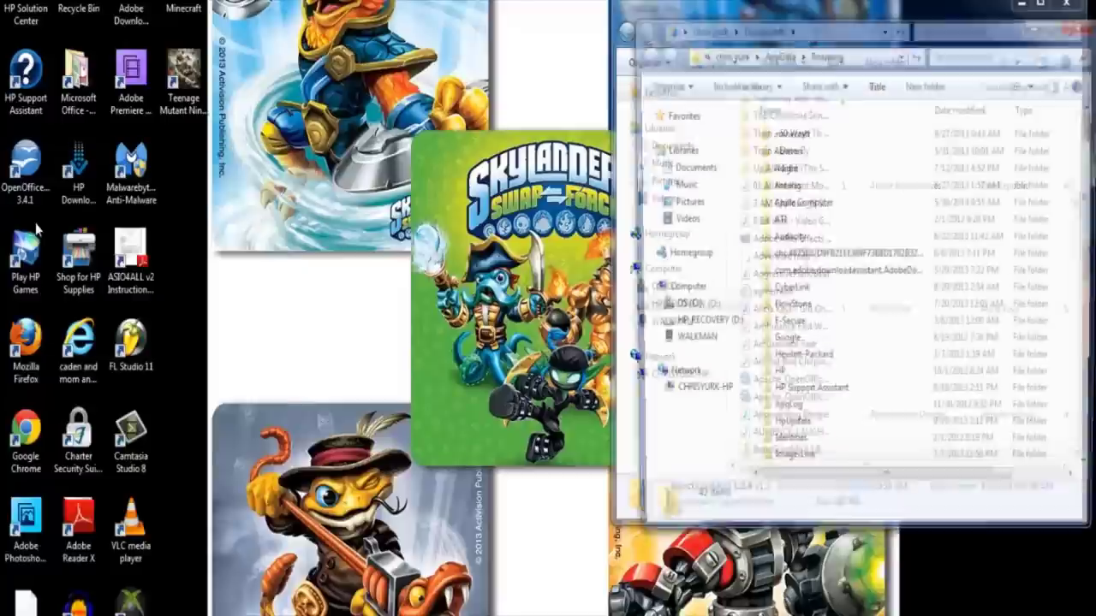
Step: Place the Roaming window beside Downloads, open .minecraft\mods, and bring Downloads forward
drag(883, 34, 253, 17)
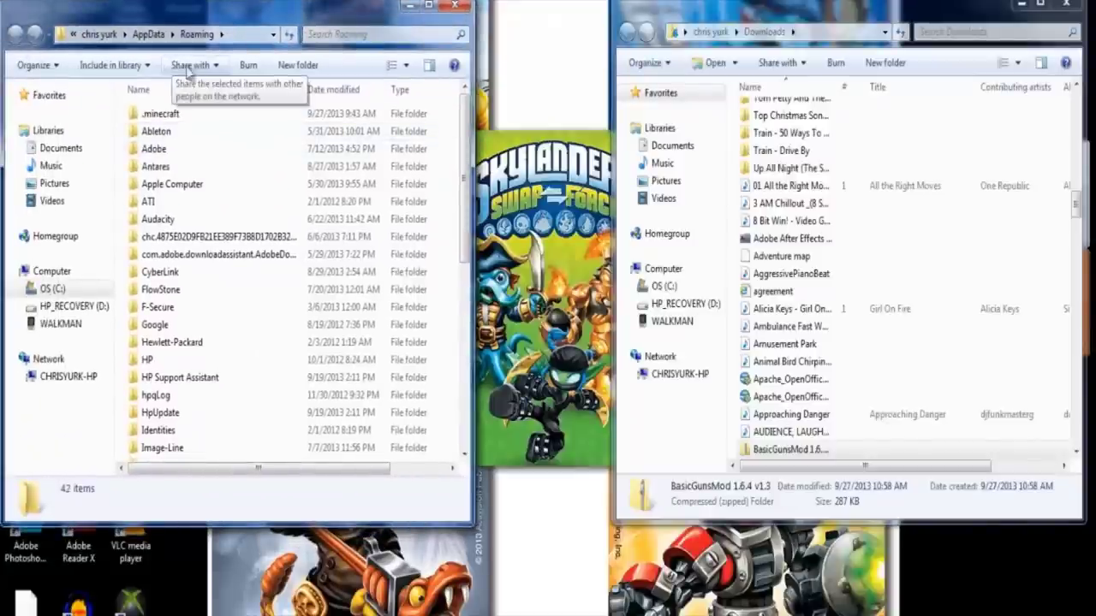
mouse_move(152, 123)
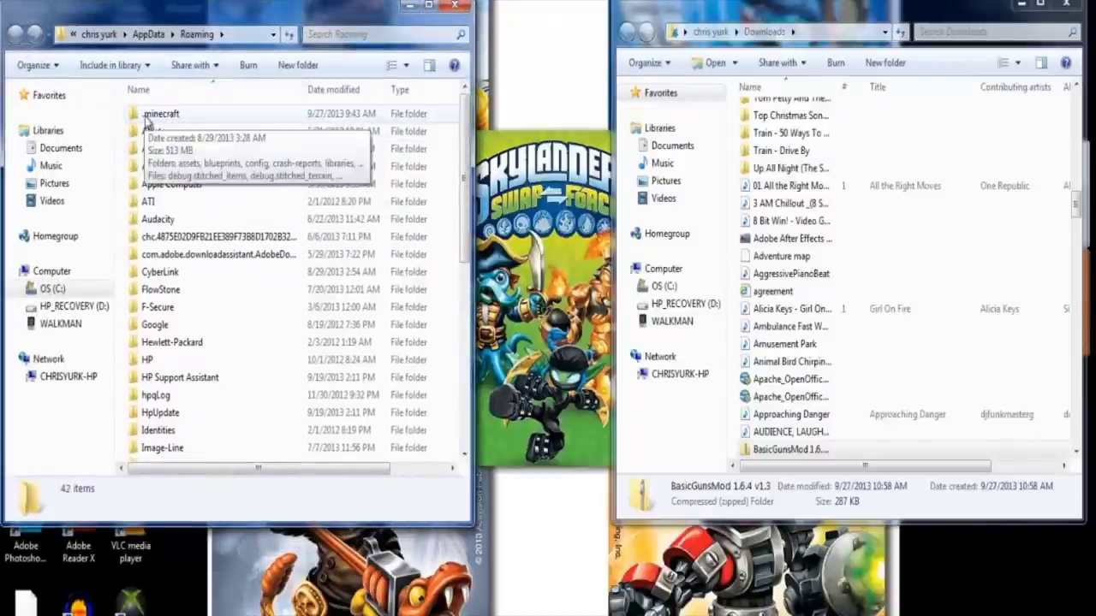
double_click(153, 118)
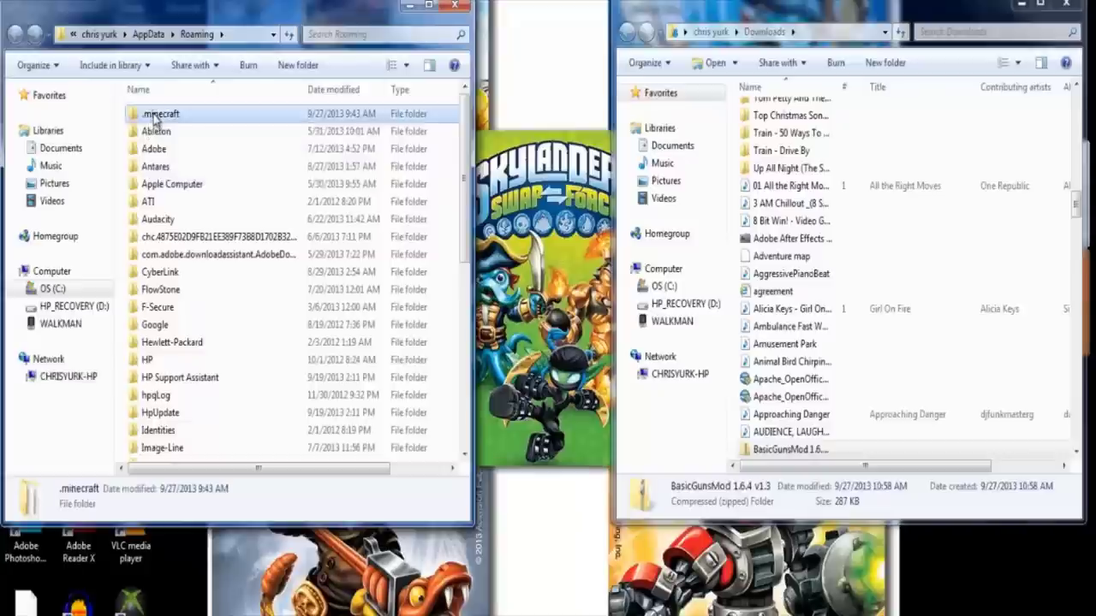
double_click(154, 222)
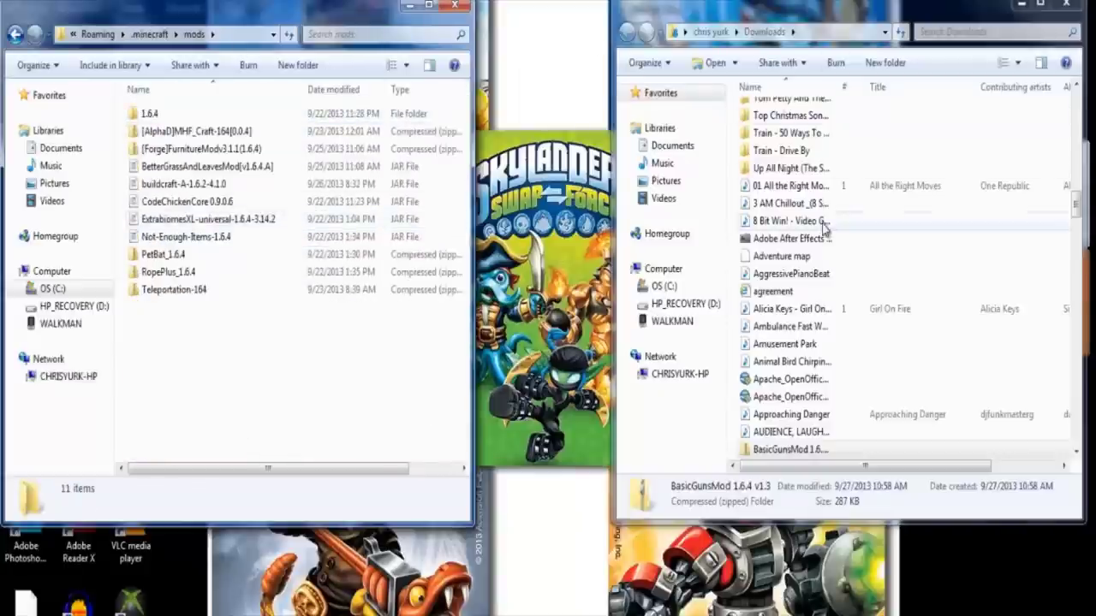
click(870, 14)
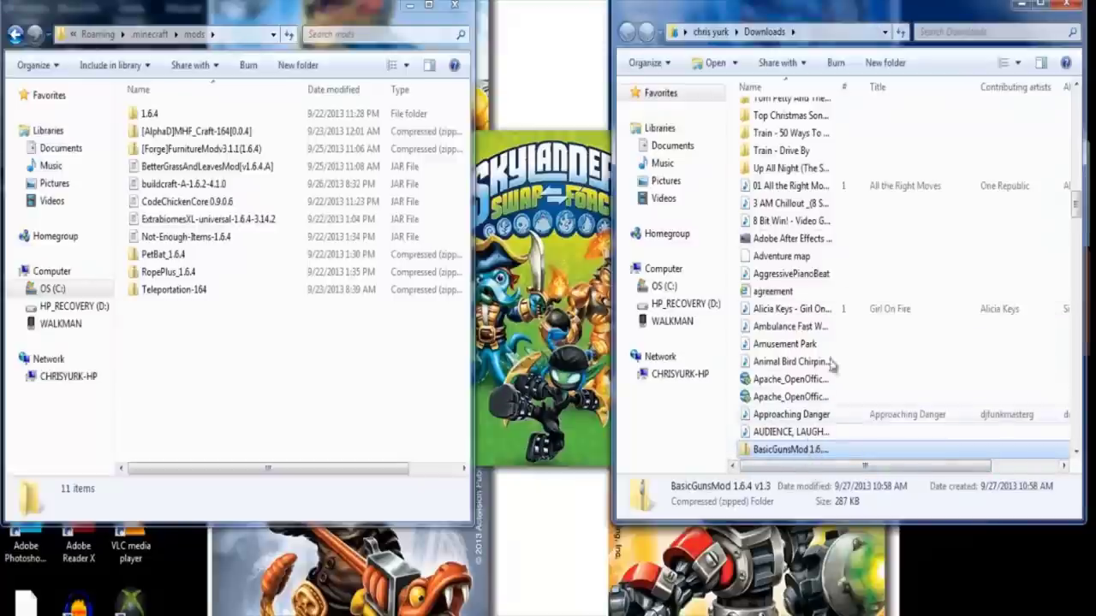
drag(847, 15, 833, 0)
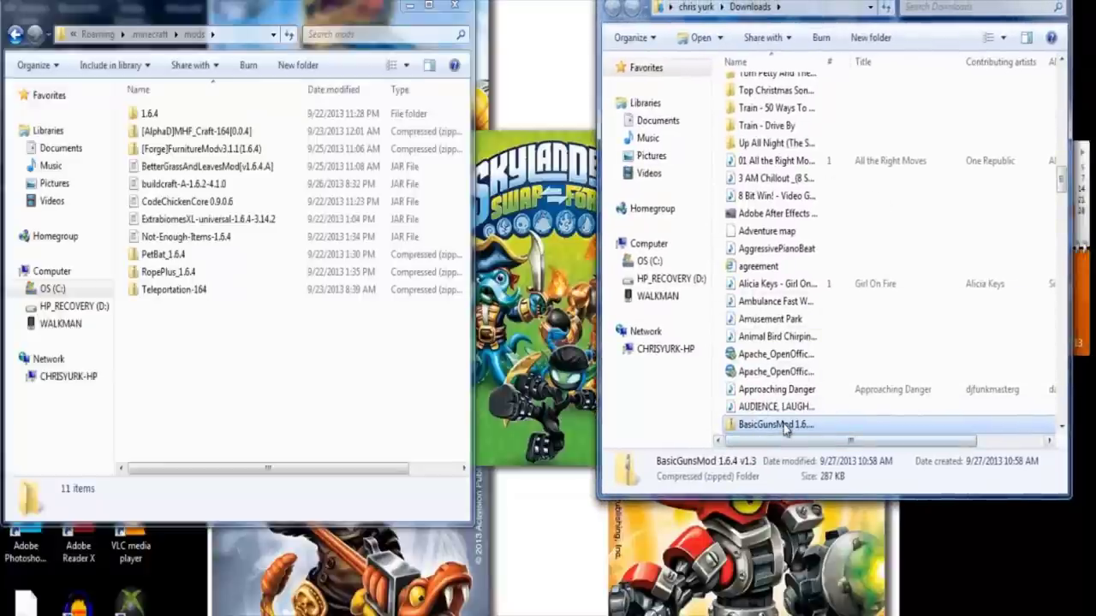
Step: Drop the BasicGunsMod 1.6.4 v1.3 zip from the Downloads window into the mods window
mouse_move(786, 428)
drag(786, 427, 158, 335)
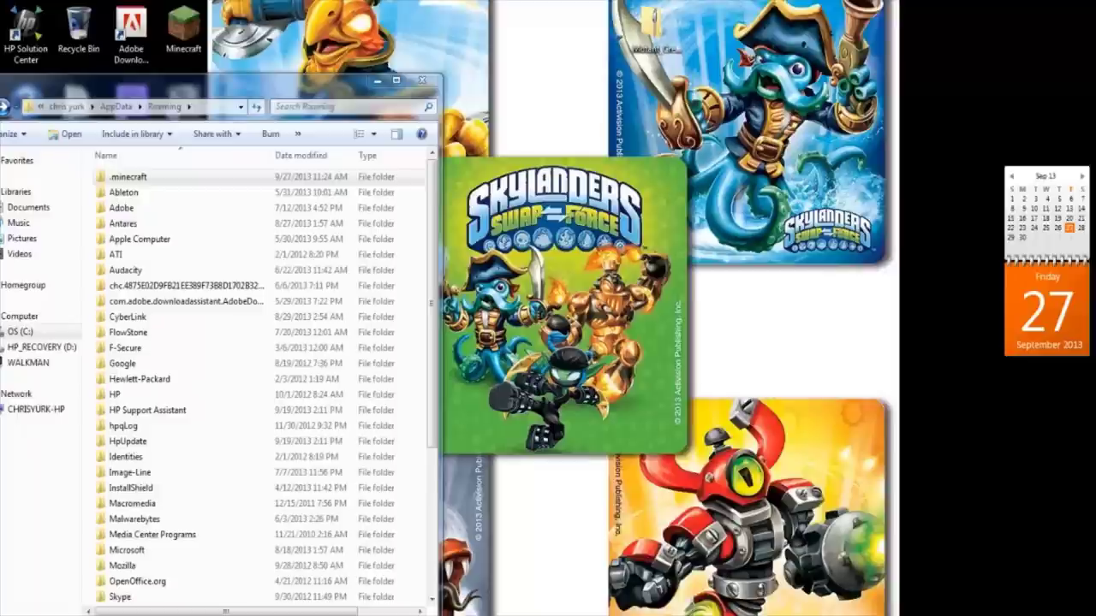
Step: Launch Minecraft from the desktop, allow it past the security warning, and play the Forge 1.6.4 profile
mouse_move(374, 615)
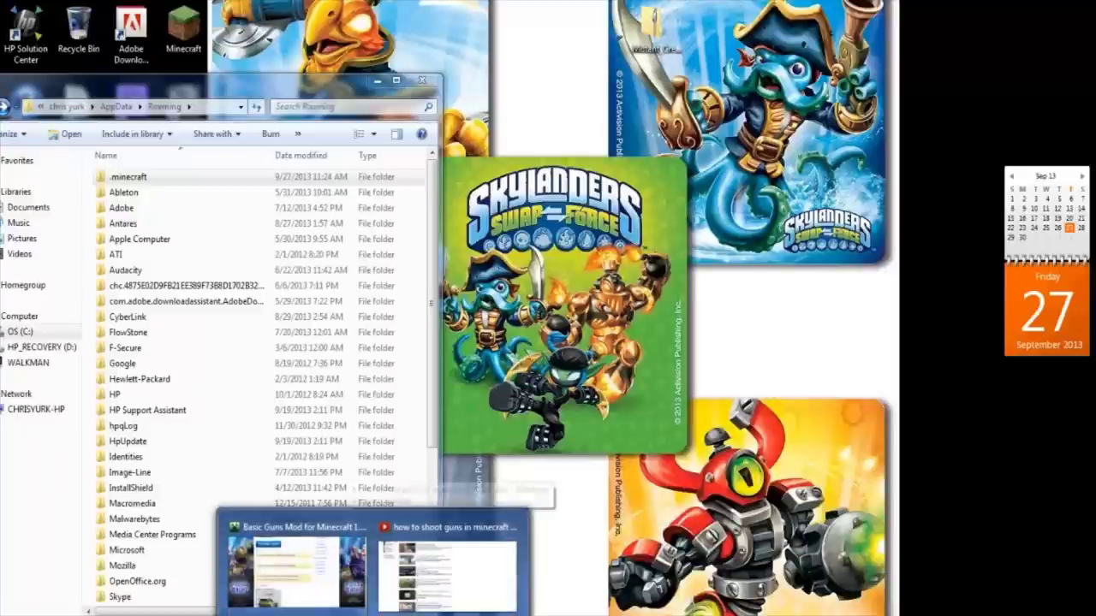
double_click(192, 36)
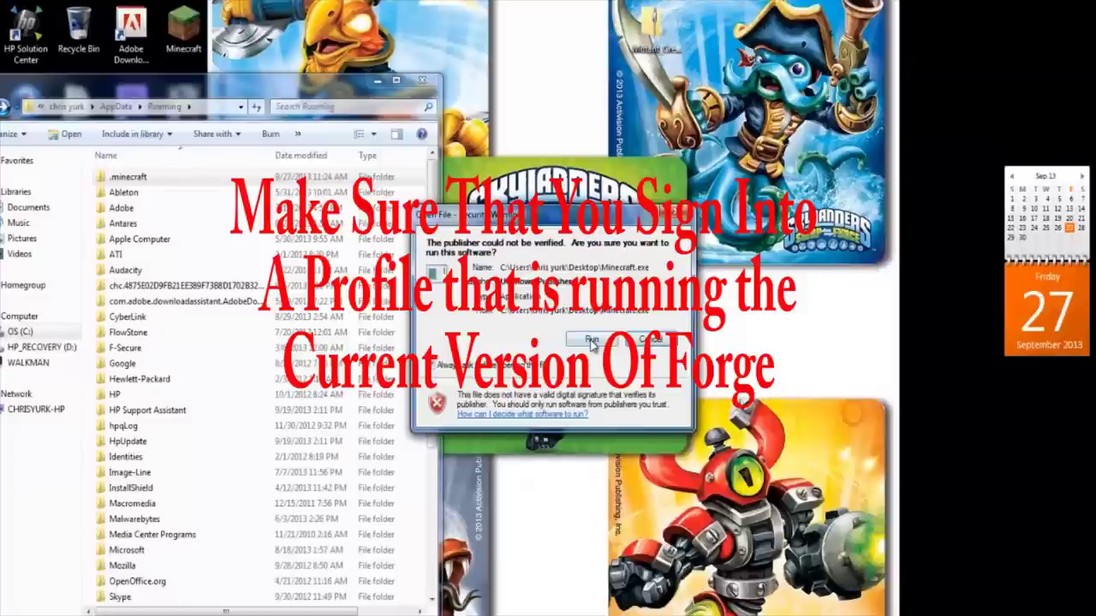
click(600, 341)
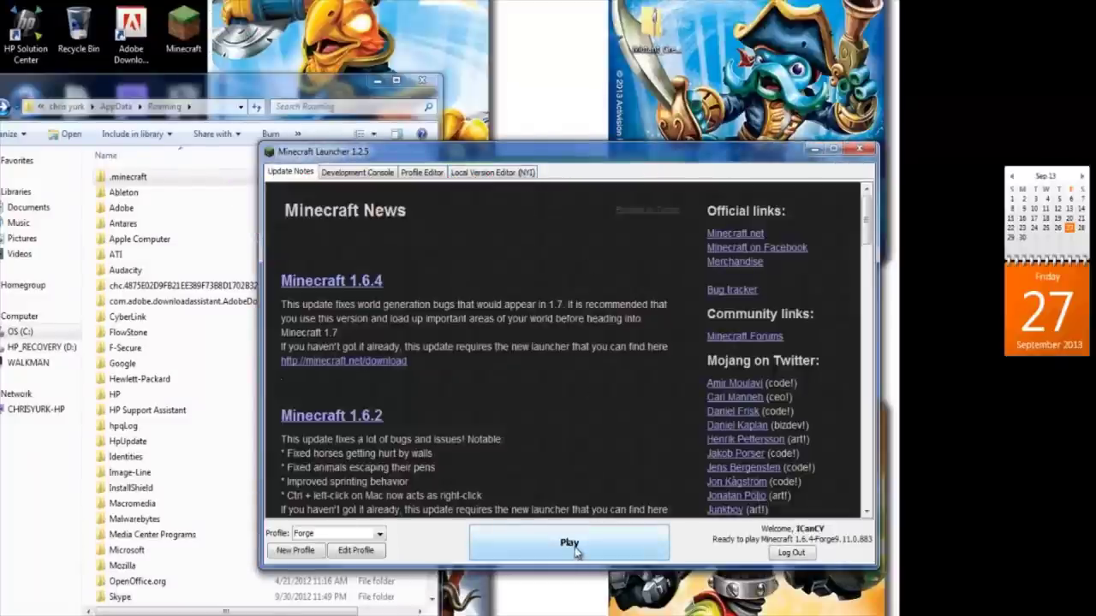
click(574, 546)
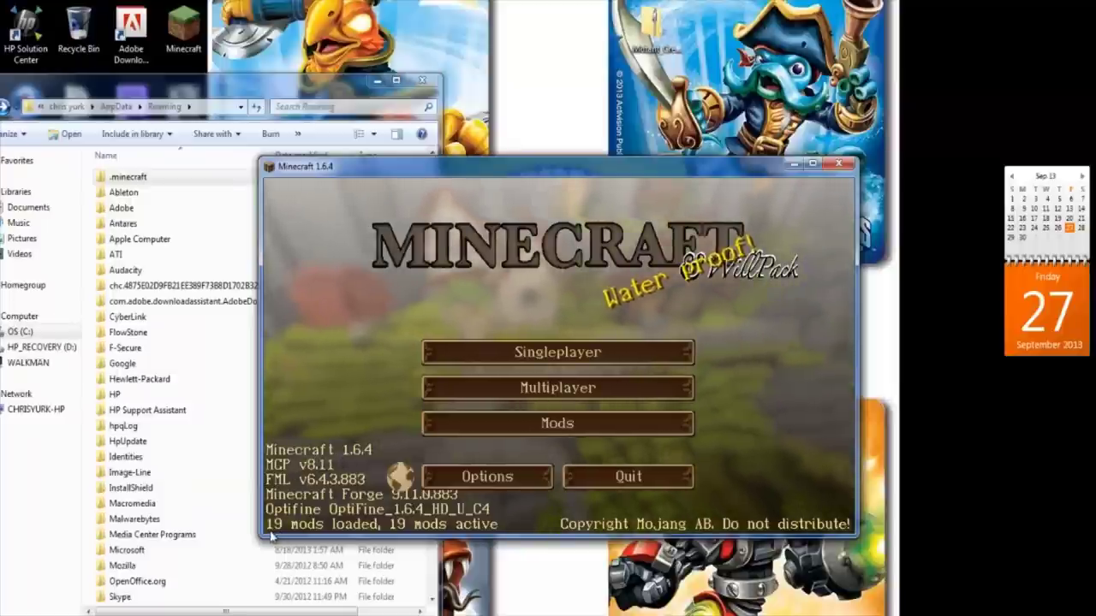
click(561, 425)
drag(482, 247, 477, 336)
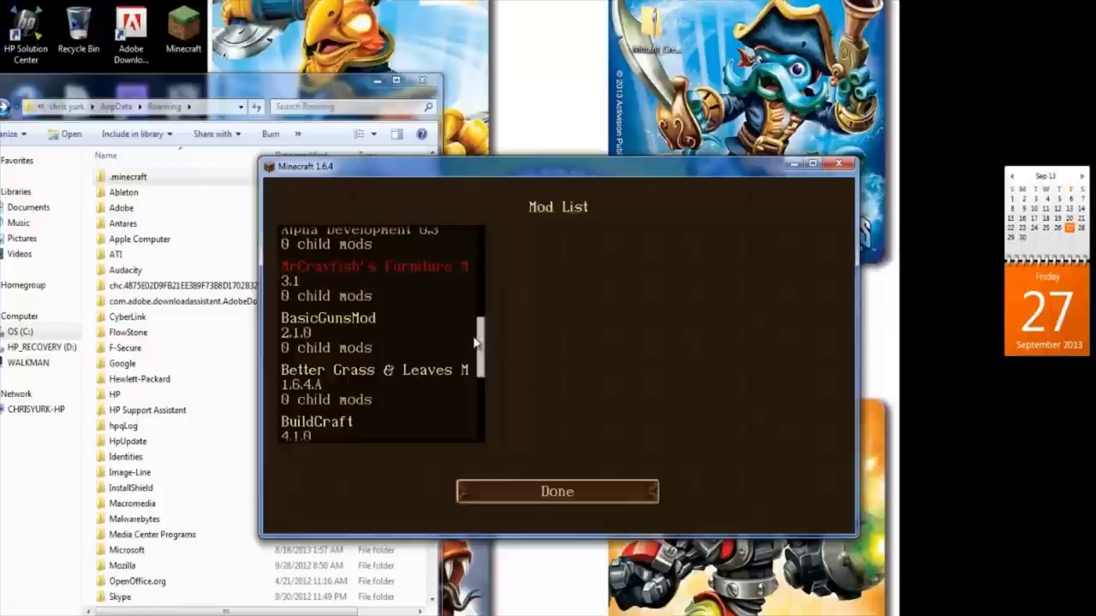
click(358, 339)
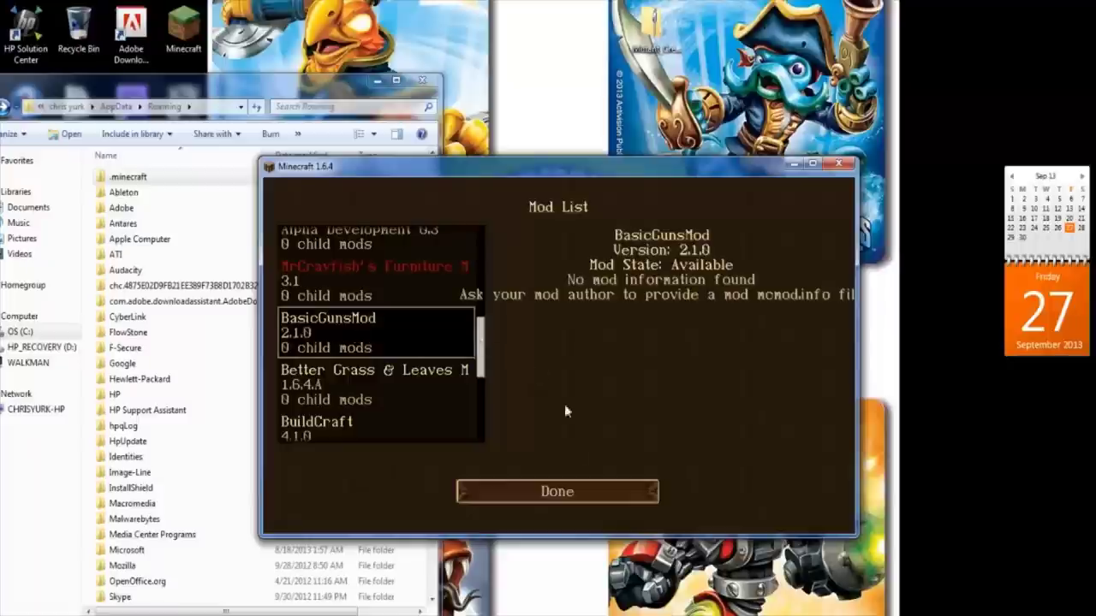
click(541, 496)
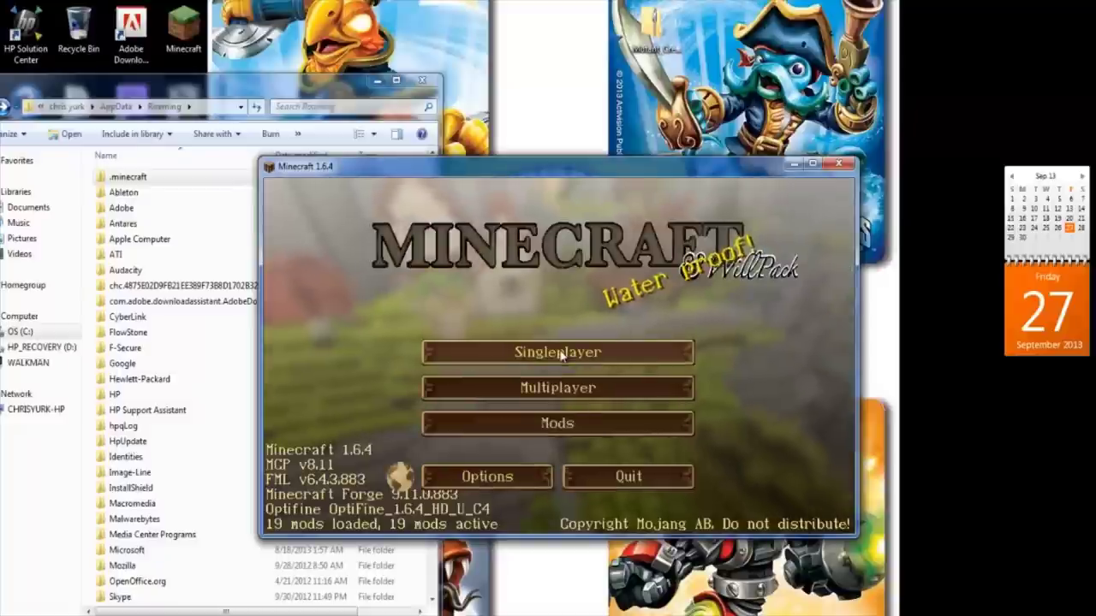